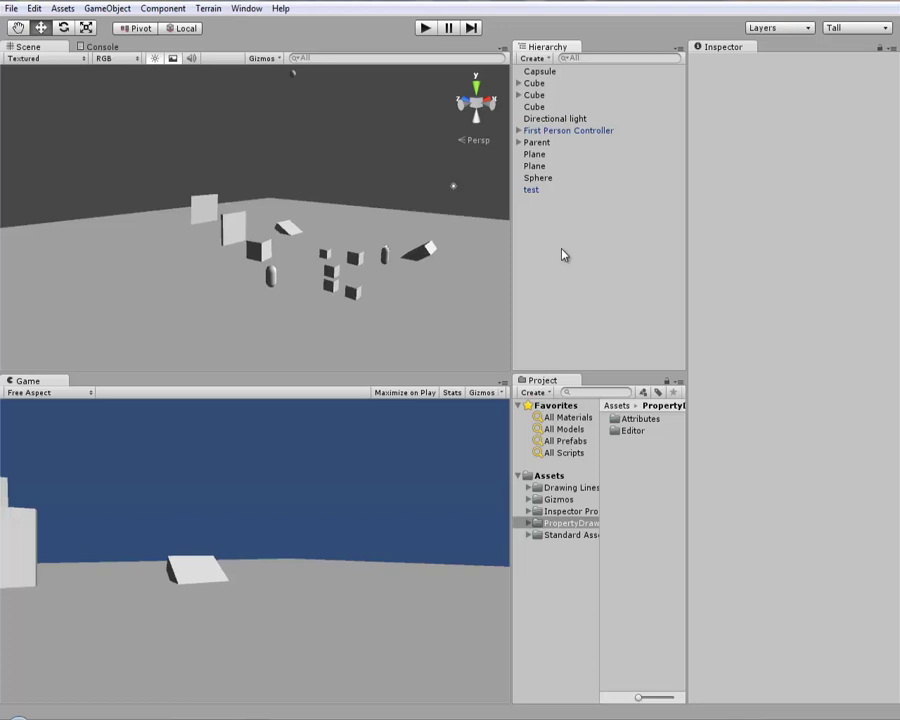
Open the Inspector Pro folder in the Project panel and nudge the panel splitters.
click(574, 512)
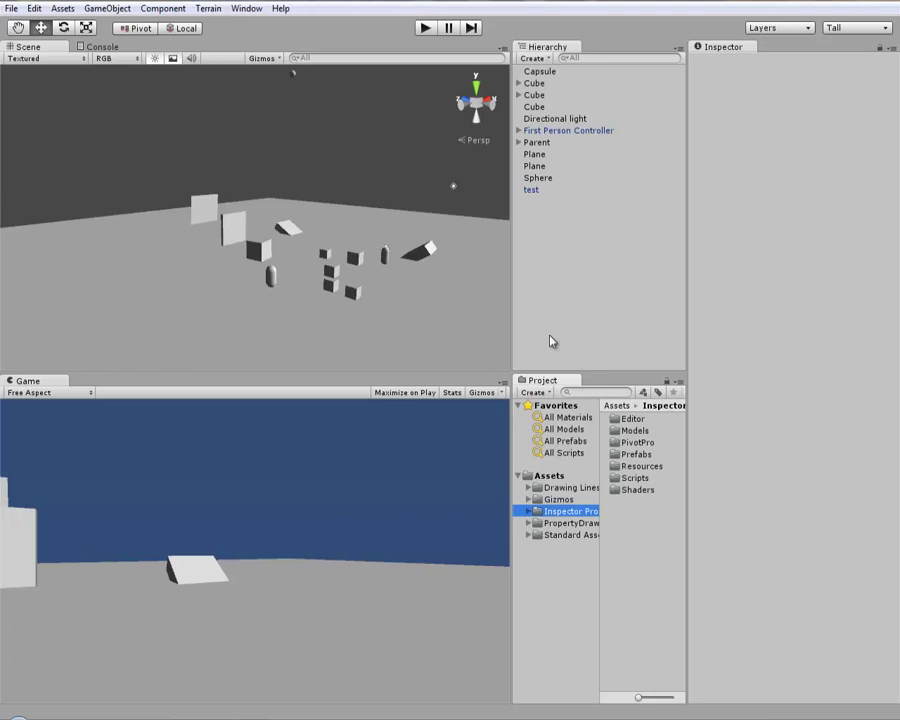
drag(554, 369, 554, 372)
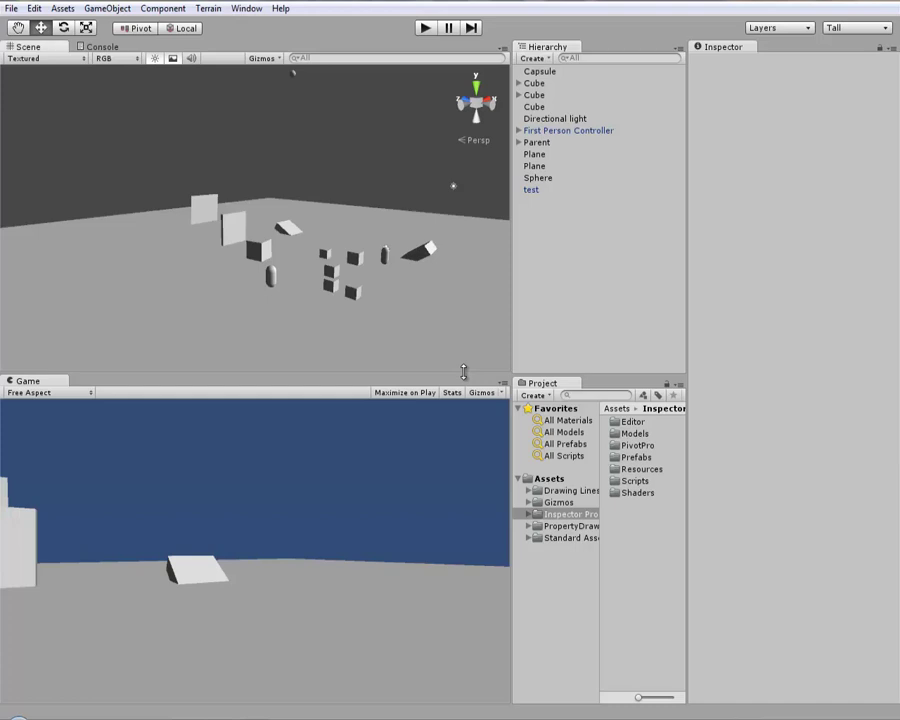
drag(463, 372, 463, 375)
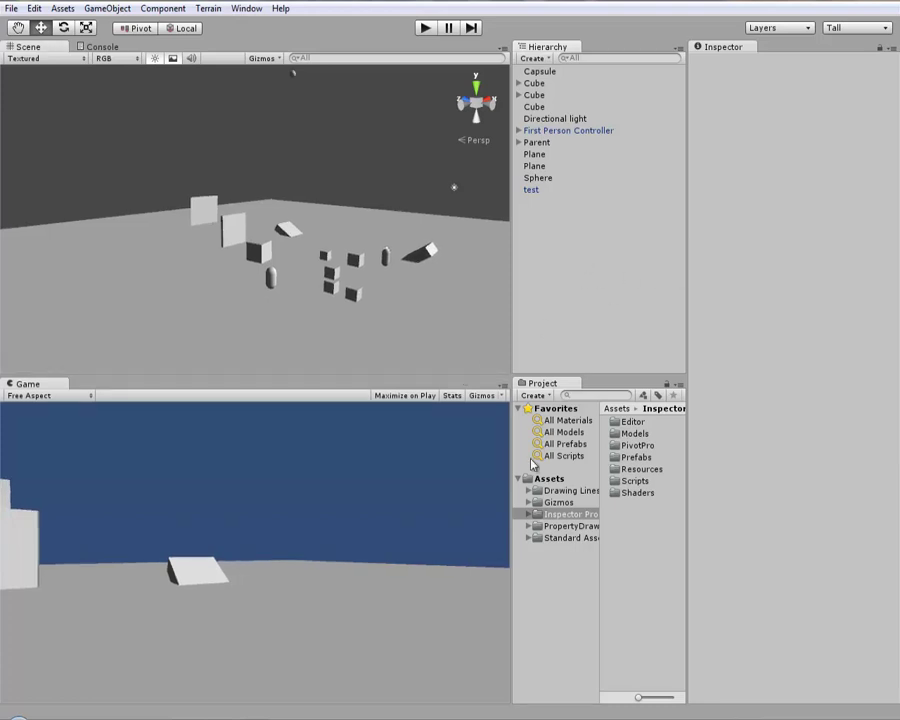
Select the Capsule and expand its Inspector Pro Visuals and Tools sections.
click(545, 72)
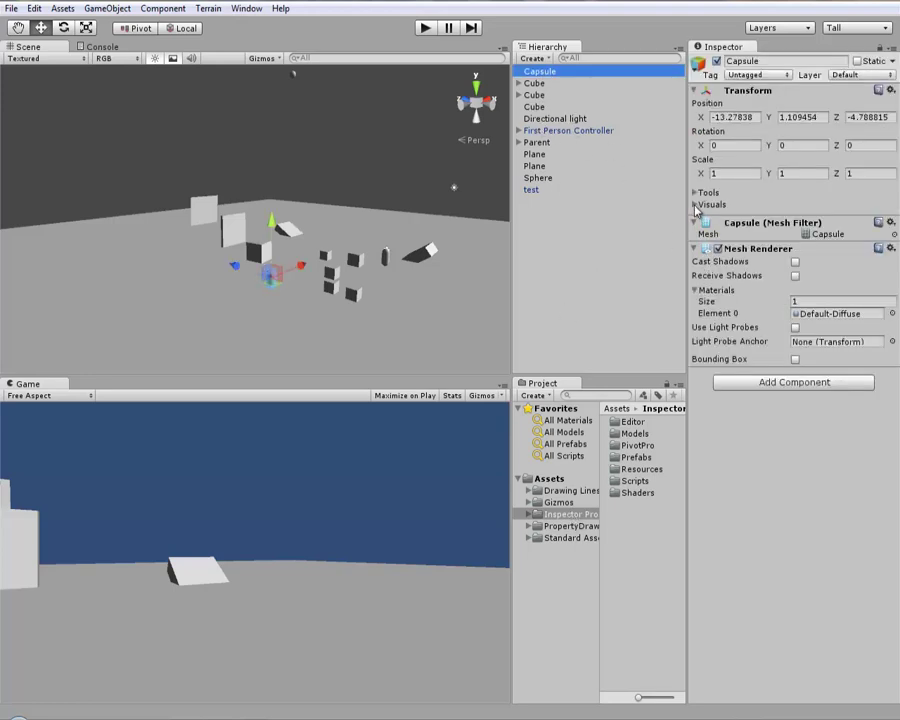
click(697, 204)
click(697, 192)
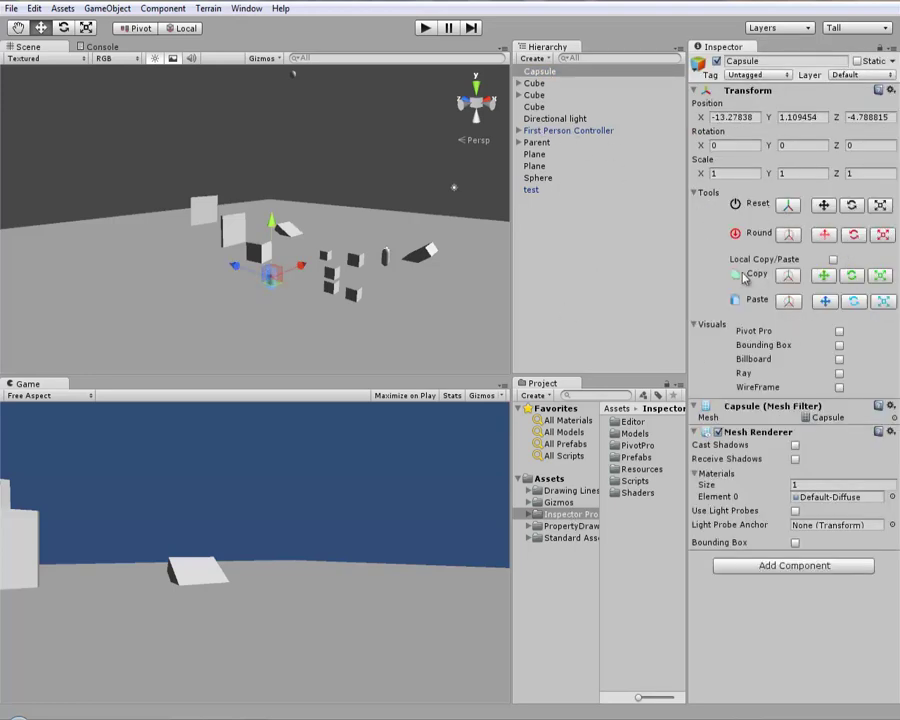
Browse Parent, Planes, Sphere, light and Cubes, then copy the Capsule's Transform component.
click(540, 142)
click(537, 154)
click(537, 166)
click(537, 178)
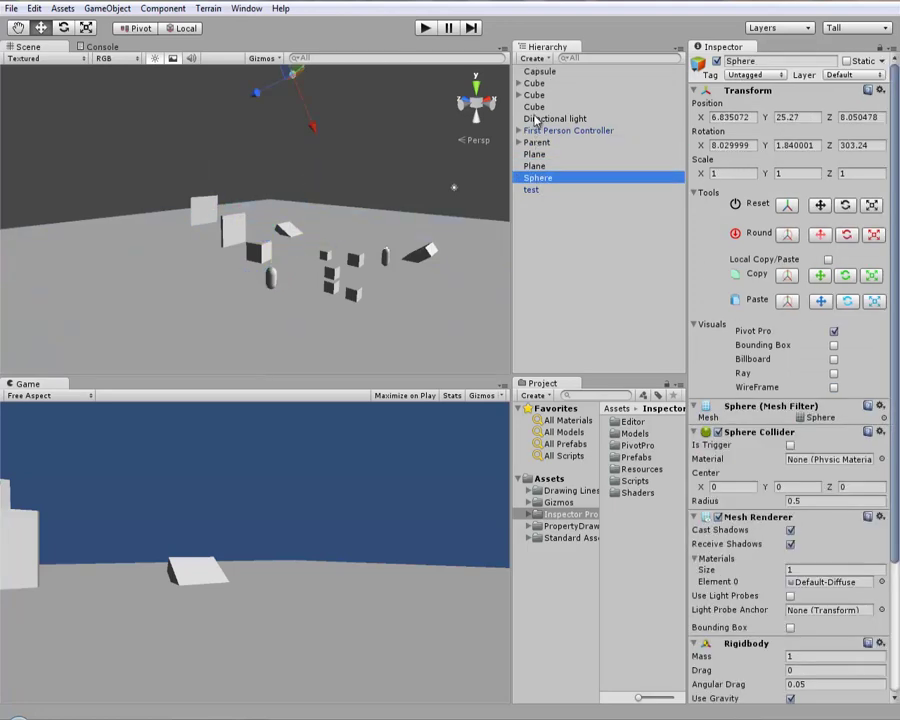
click(540, 118)
click(535, 106)
click(538, 83)
click(540, 72)
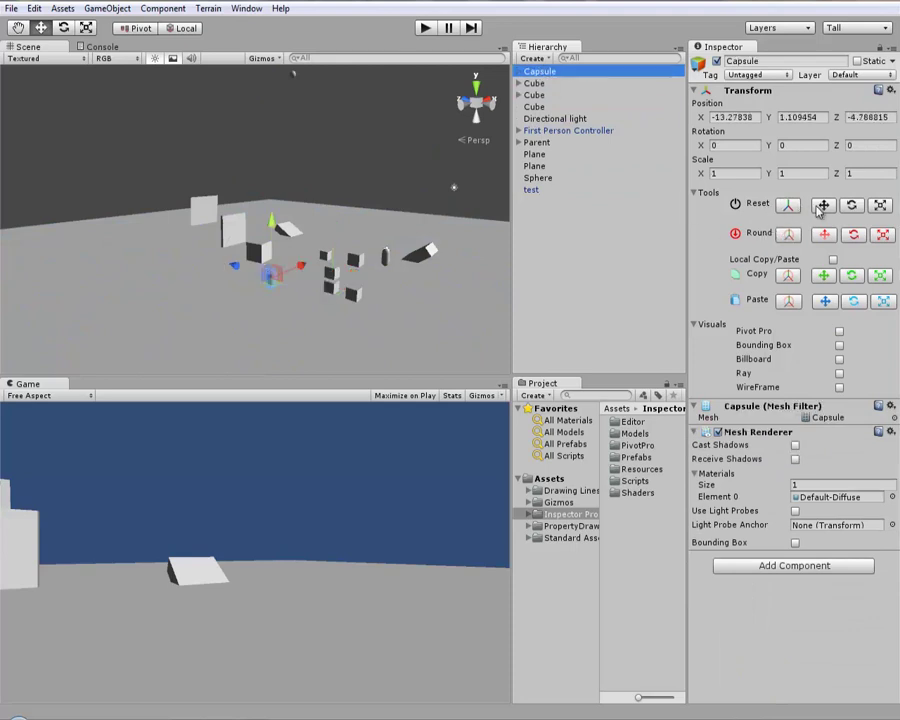
click(891, 90)
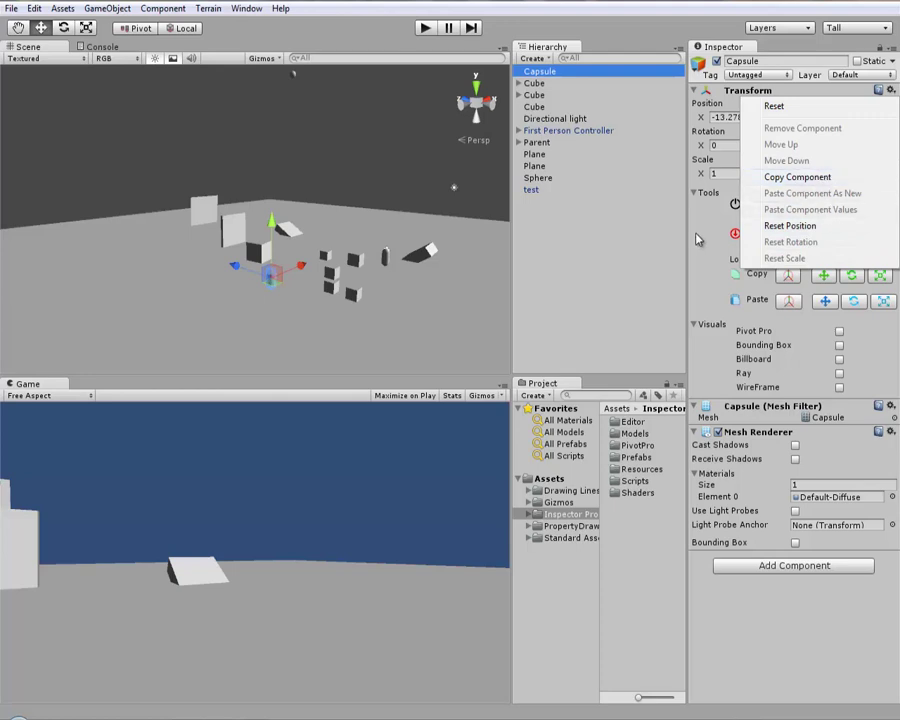
click(826, 178)
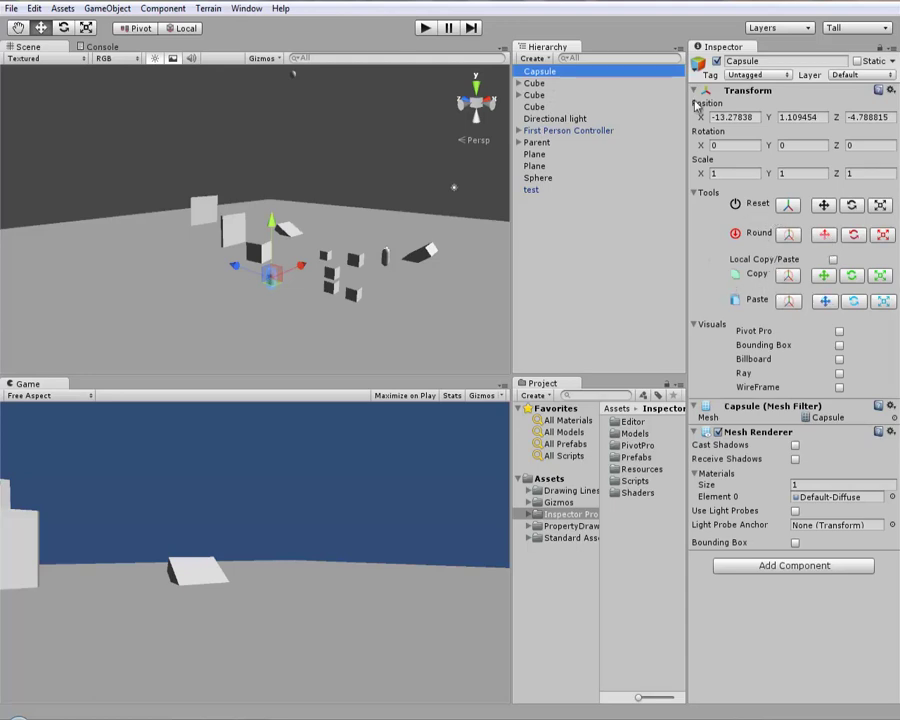
On the test object, try Reset all, position, rotation and scale, undoing each.
click(545, 192)
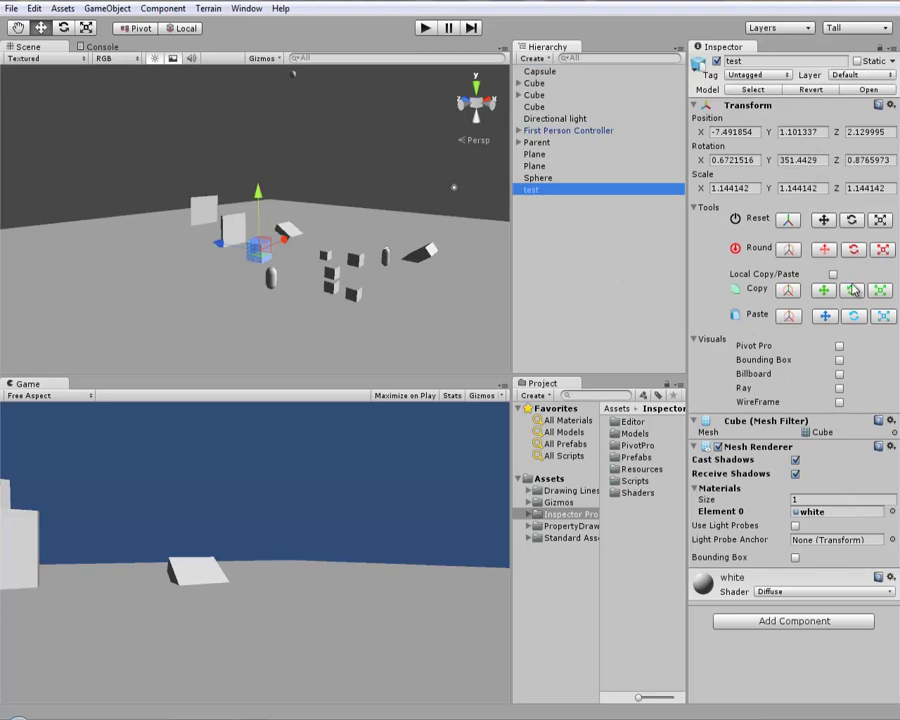
click(790, 222)
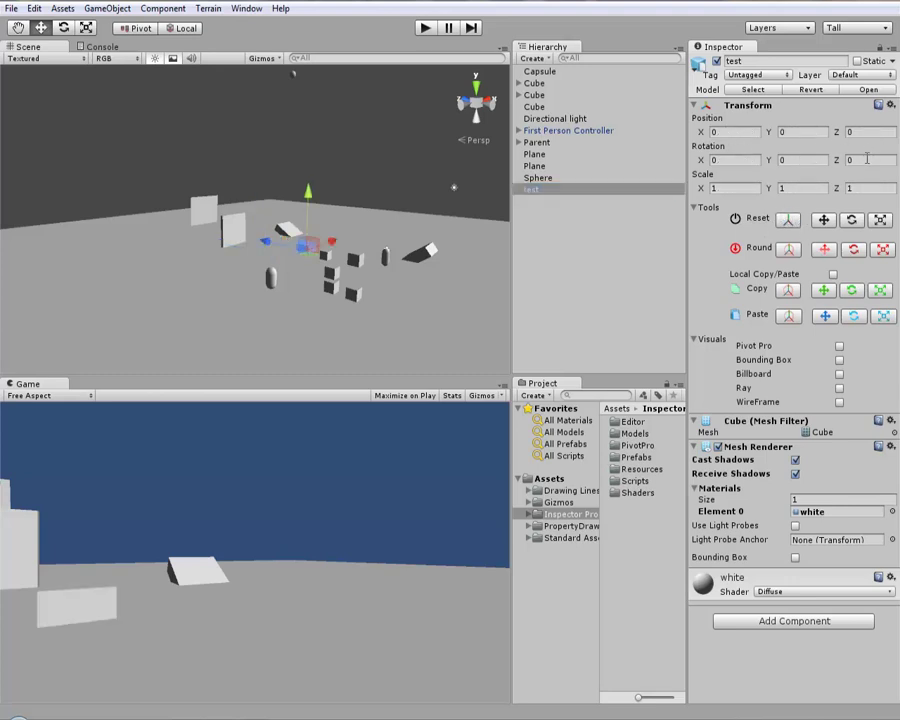
key(ctrl+z)
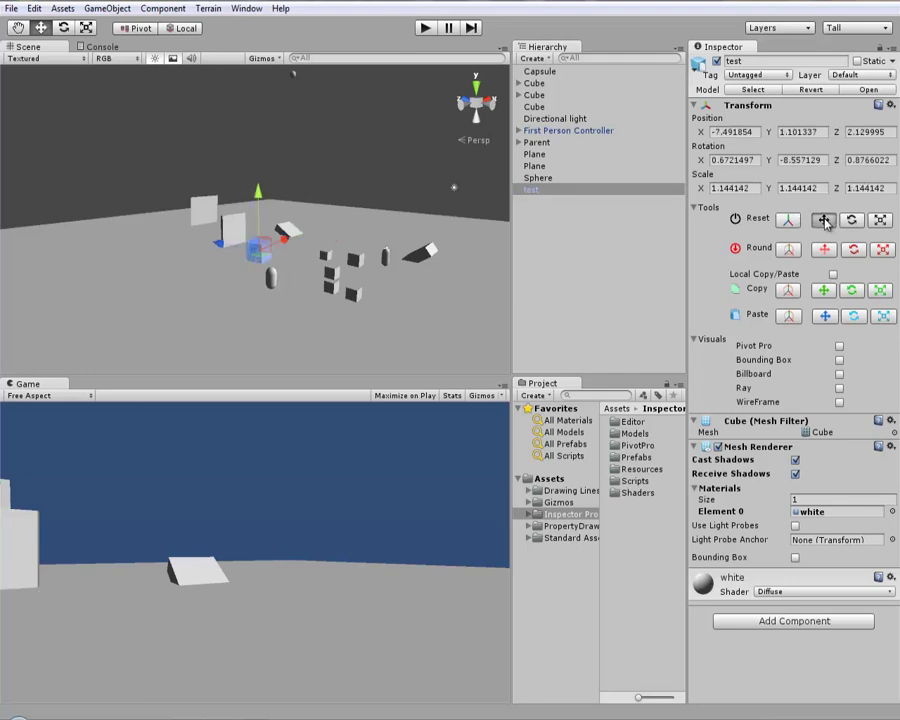
click(824, 221)
click(852, 221)
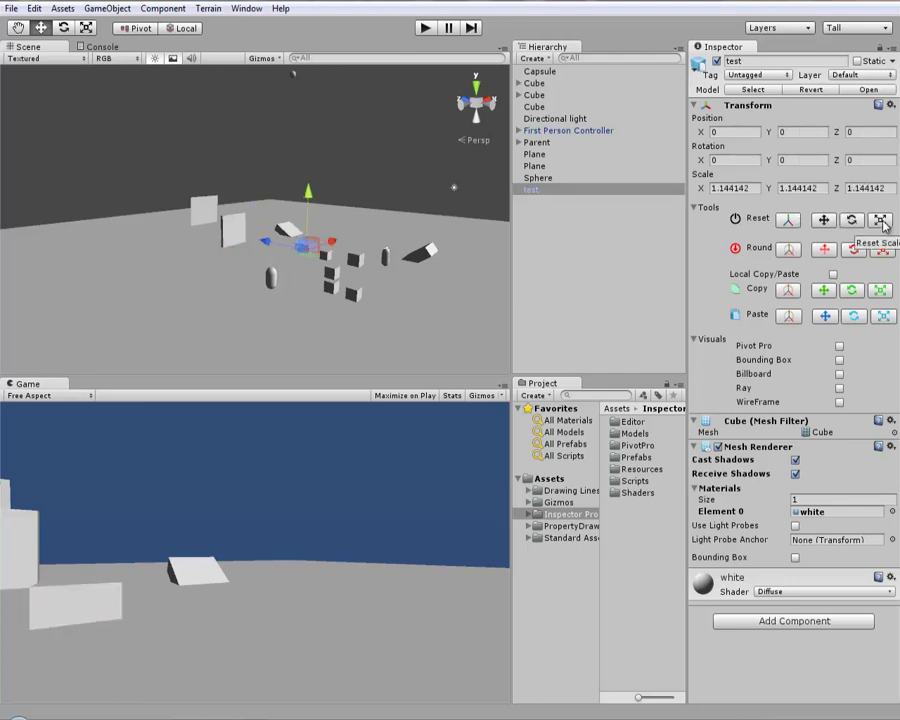
click(882, 224)
key(ctrl+z)
key(ctrl+z)
key(ctrl+z)
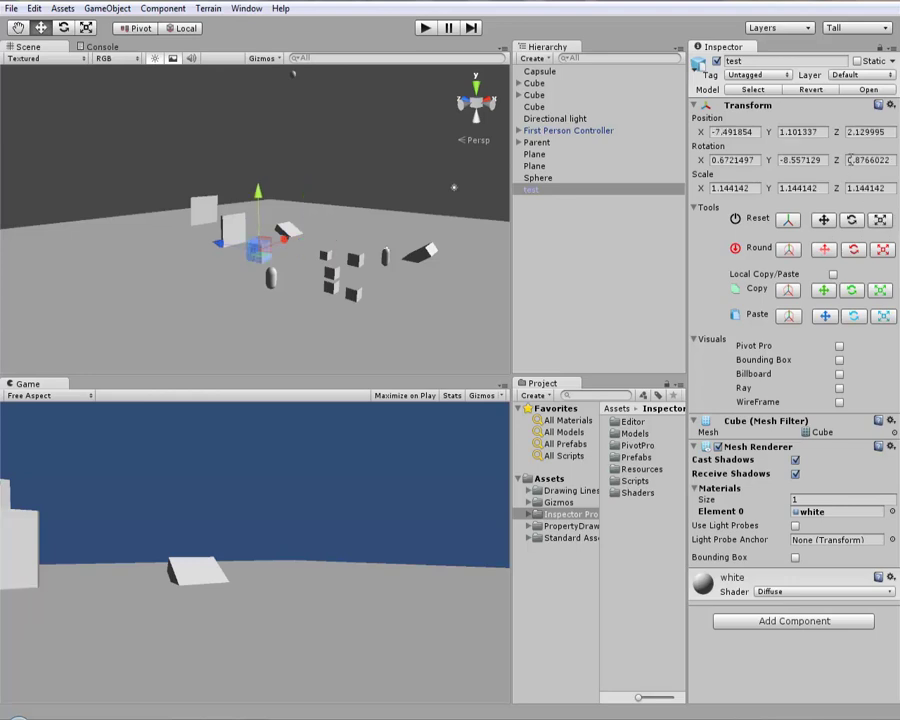
Try Round all, position and rotation on test, undoing each.
click(790, 250)
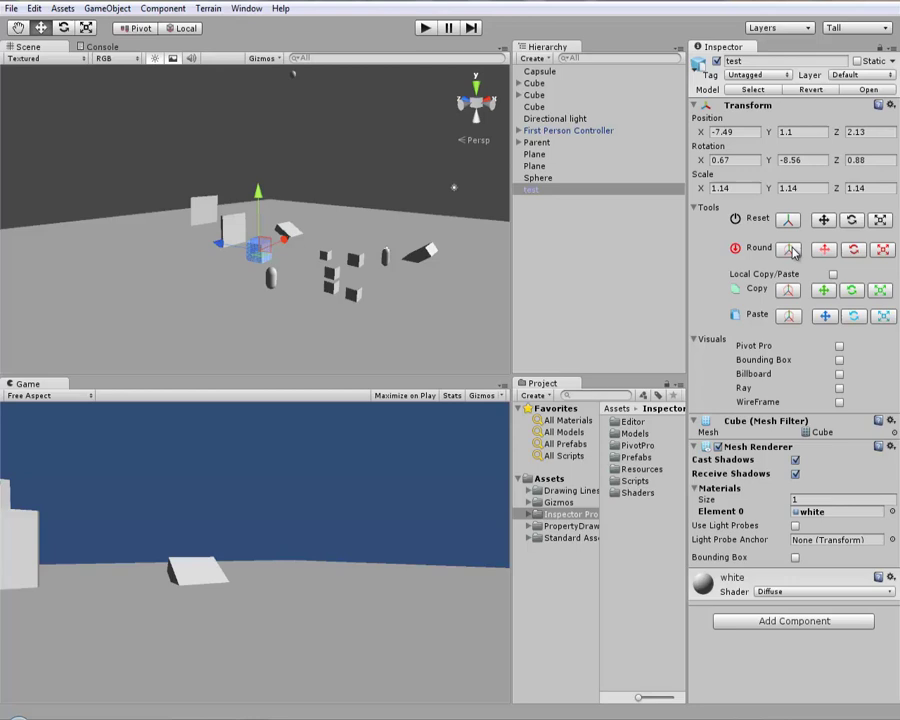
key(ctrl+z)
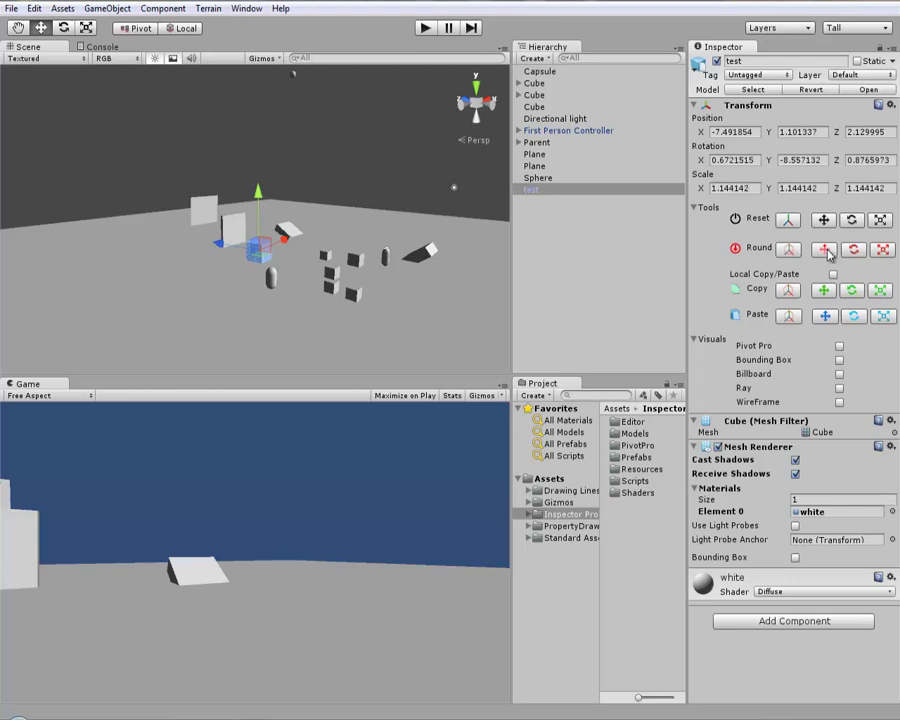
click(826, 251)
click(853, 251)
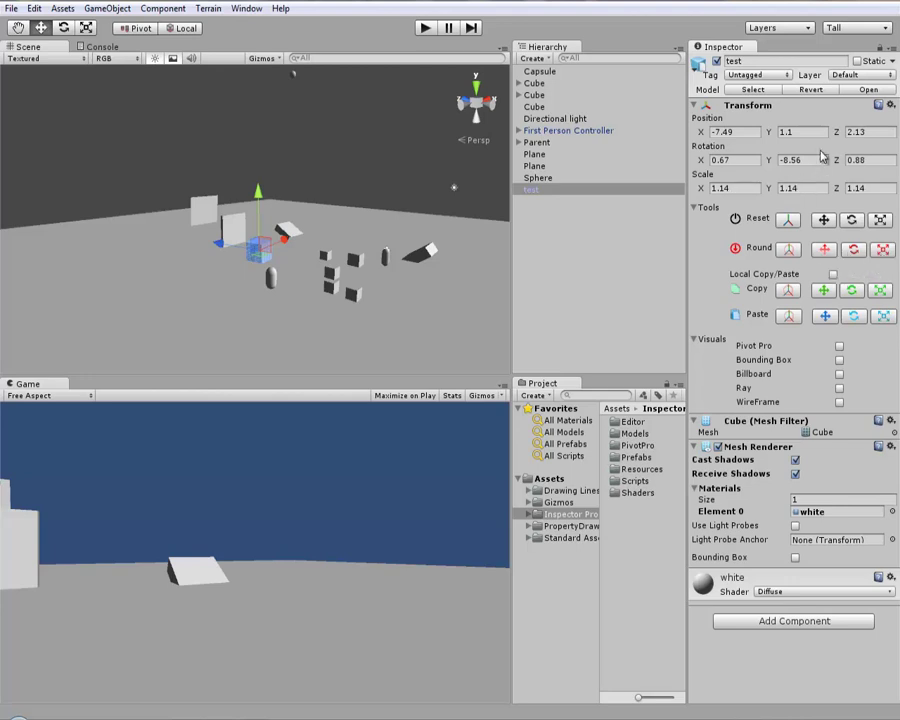
key(ctrl+z)
key(ctrl+z)
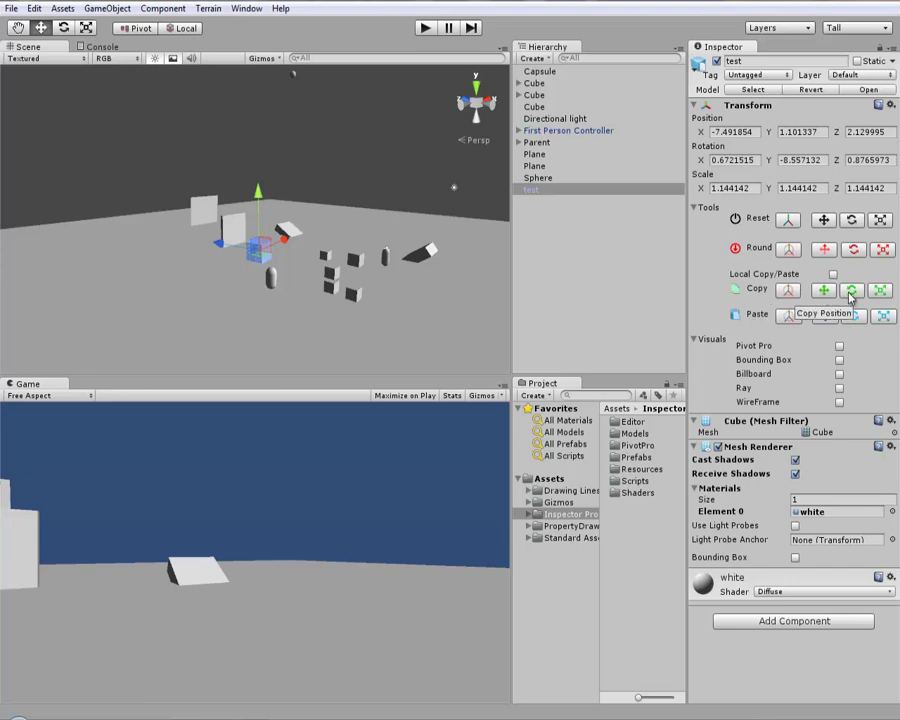
Paste test's position onto the tall cube beside the white panel, then undo it.
scroll(285, 252, up, 2)
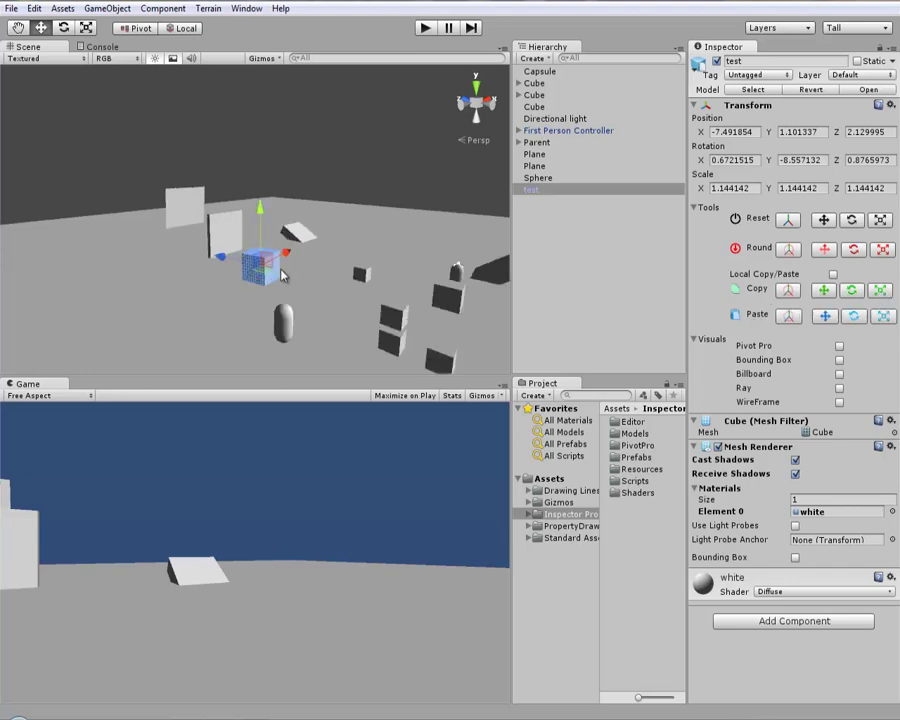
scroll(307, 234, up, 2)
scroll(305, 236, up, 2)
scroll(297, 244, up, 2)
scroll(293, 247, up, 2)
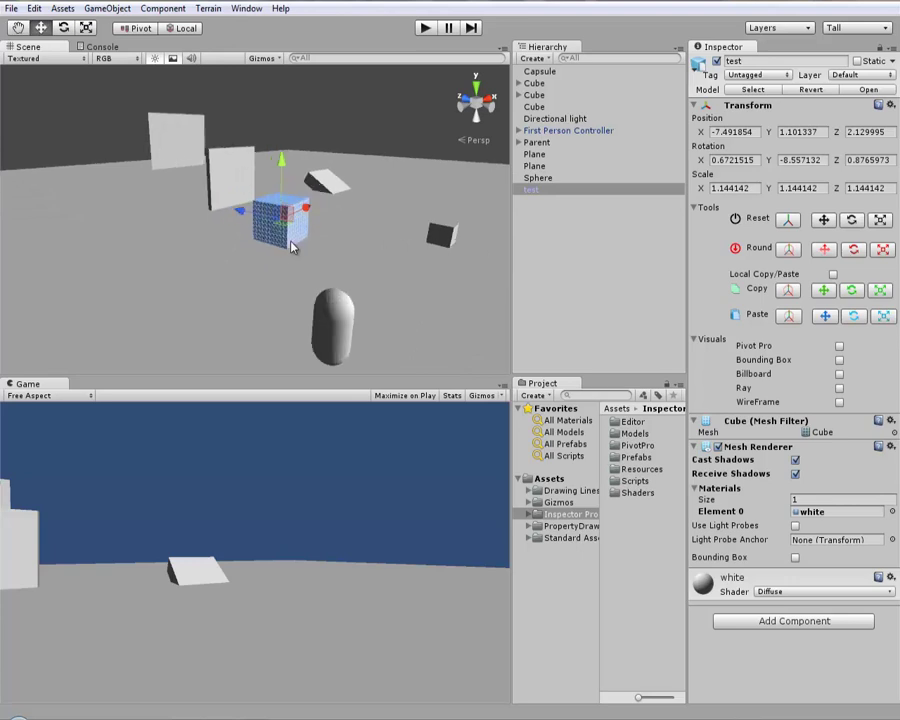
scroll(288, 251, up, 3)
scroll(288, 248, down, 5)
scroll(330, 243, down, 3)
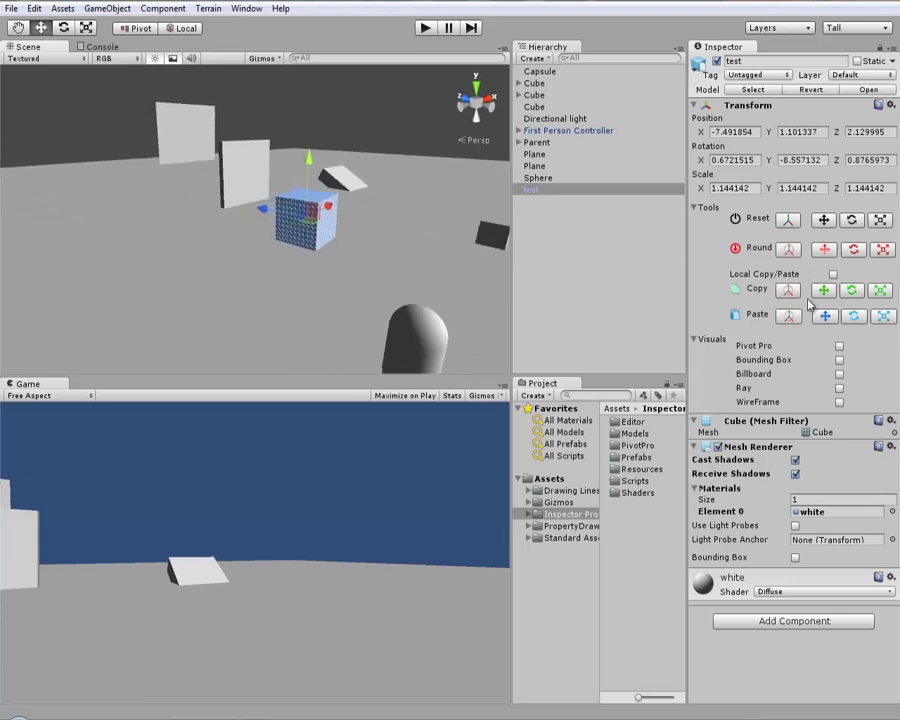
click(259, 158)
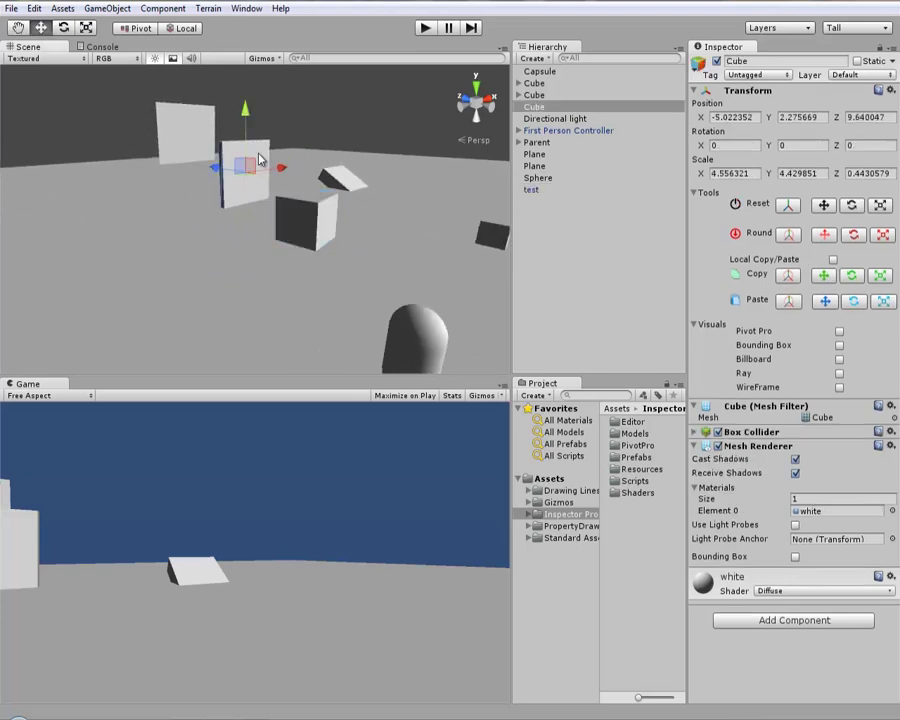
click(820, 303)
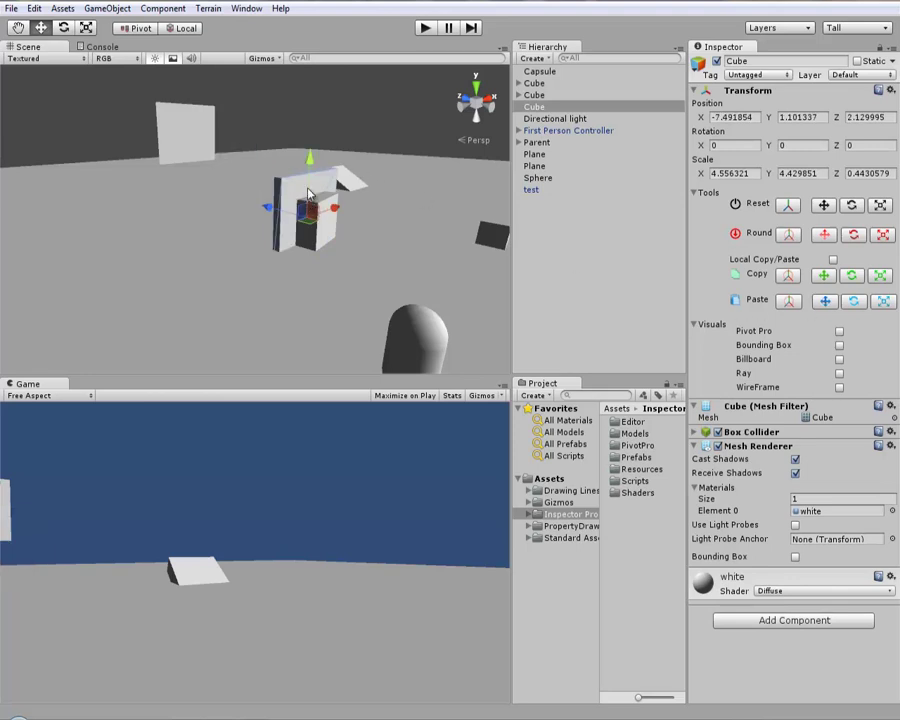
key(ctrl+z)
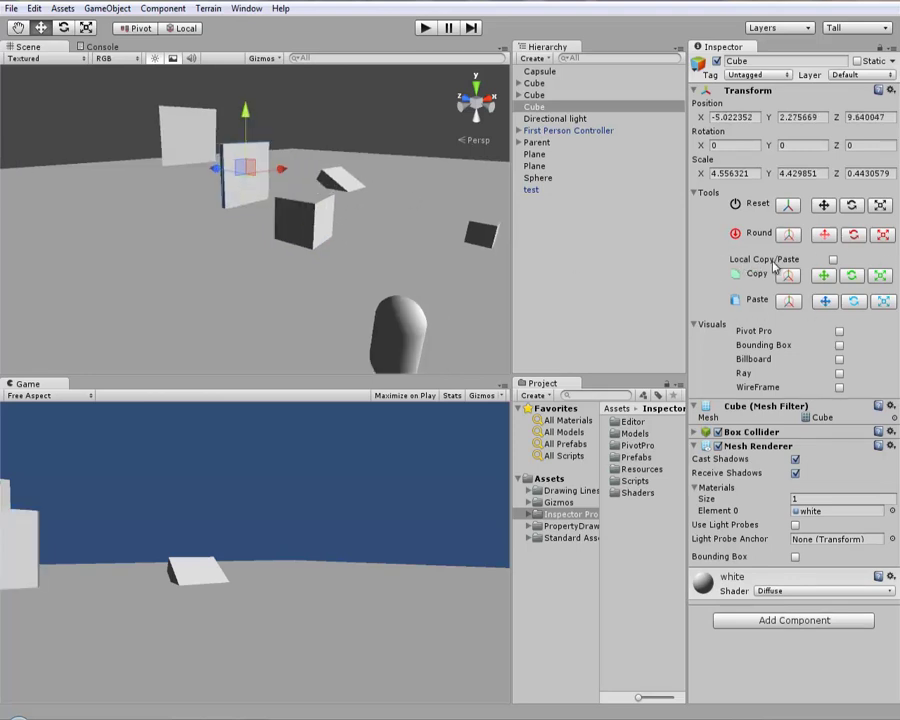
scroll(406, 234, down, 2)
scroll(406, 234, down, 3)
mouse_move(406, 234)
alt+mouse_down()
mouse_move(291, 207)
mouse_move(384, 255)
mouse_move(351, 238)
alt+mouse_up()
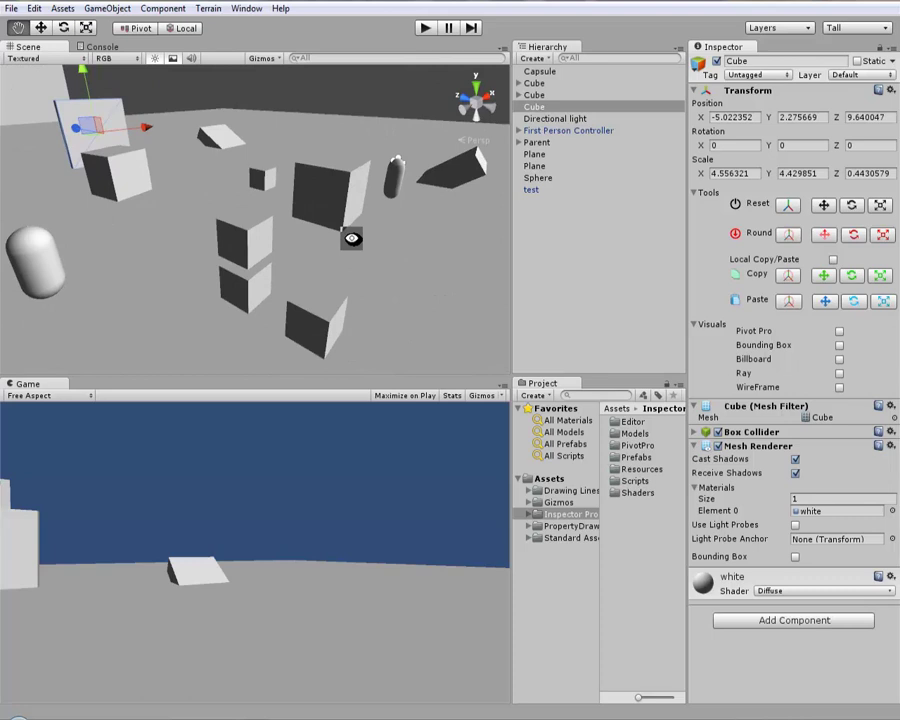
Select the various dark cubes and the stacked child cube to inspect them.
click(240, 290)
click(311, 326)
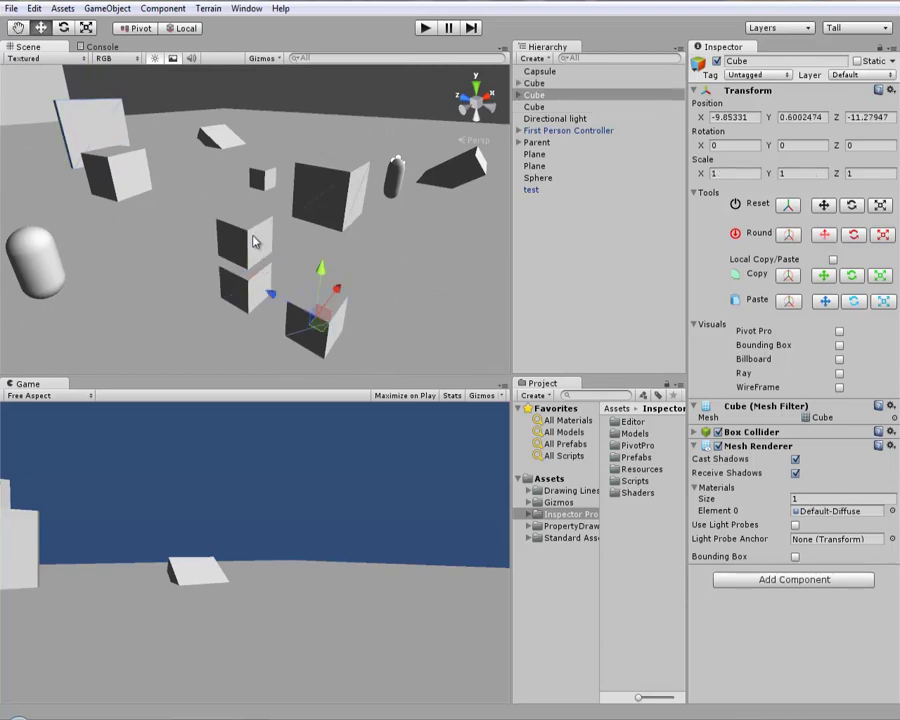
click(327, 200)
click(313, 335)
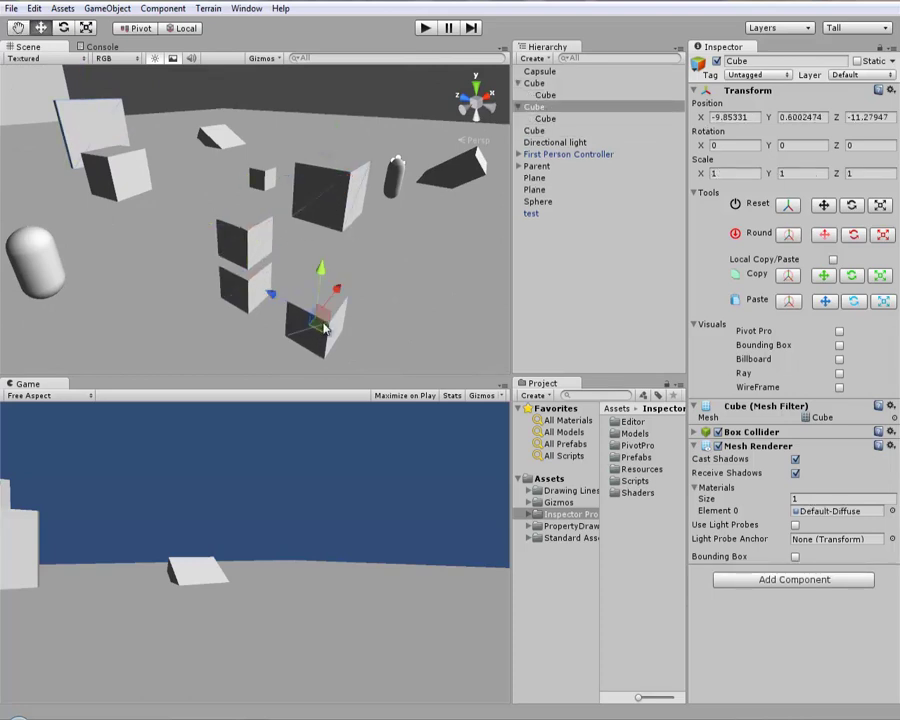
click(543, 119)
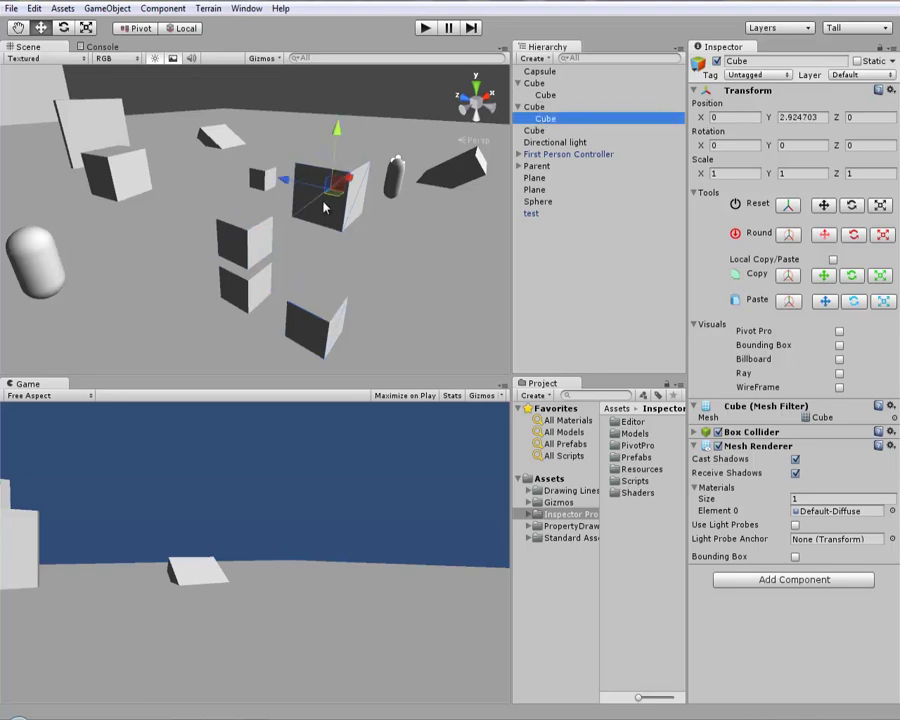
click(237, 299)
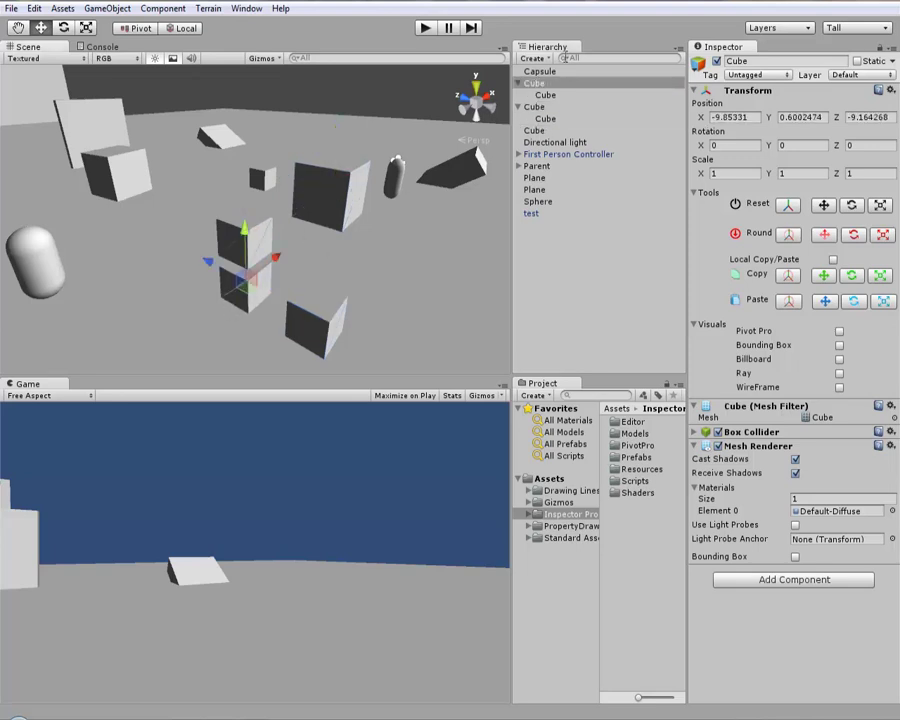
click(541, 94)
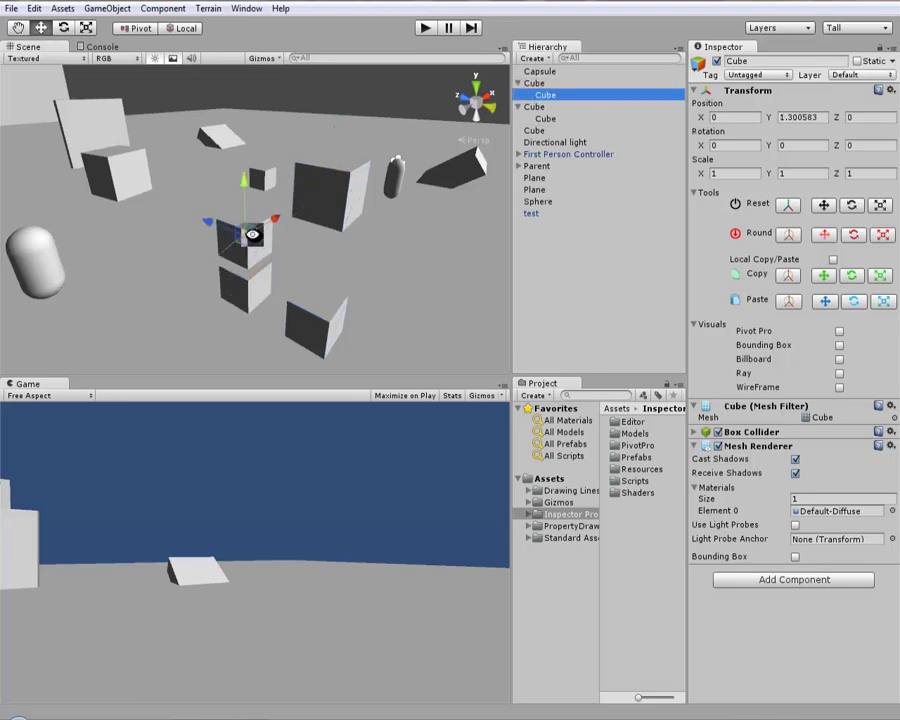
mouse_move(251, 234)
alt+mouse_down()
mouse_move(329, 194)
mouse_move(268, 238)
alt+mouse_up()
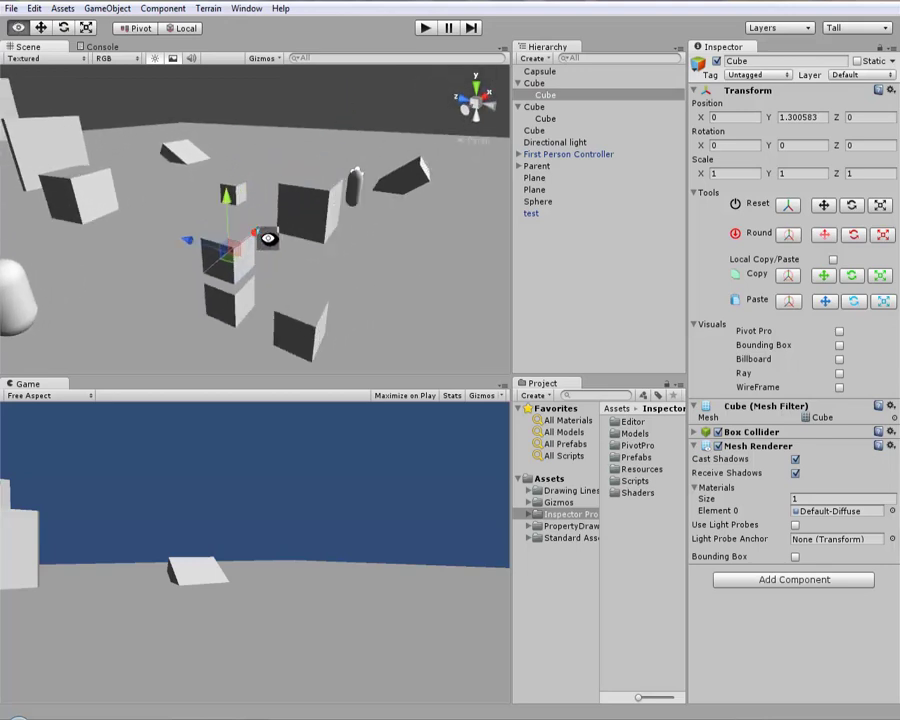
Copy the upper cube's position onto another cube, raise it, then undo.
click(323, 211)
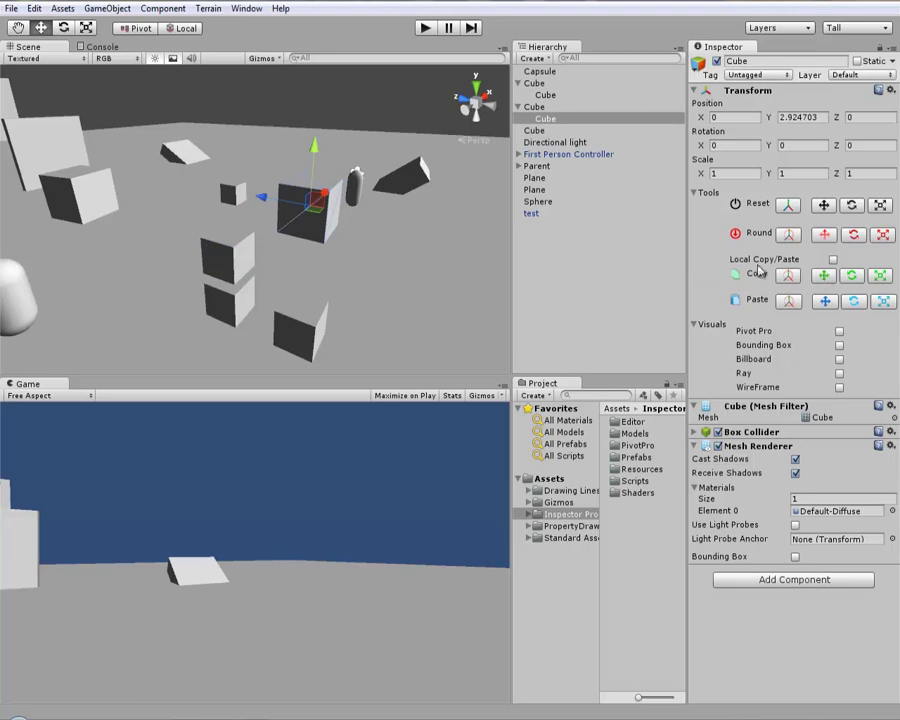
click(238, 256)
click(795, 300)
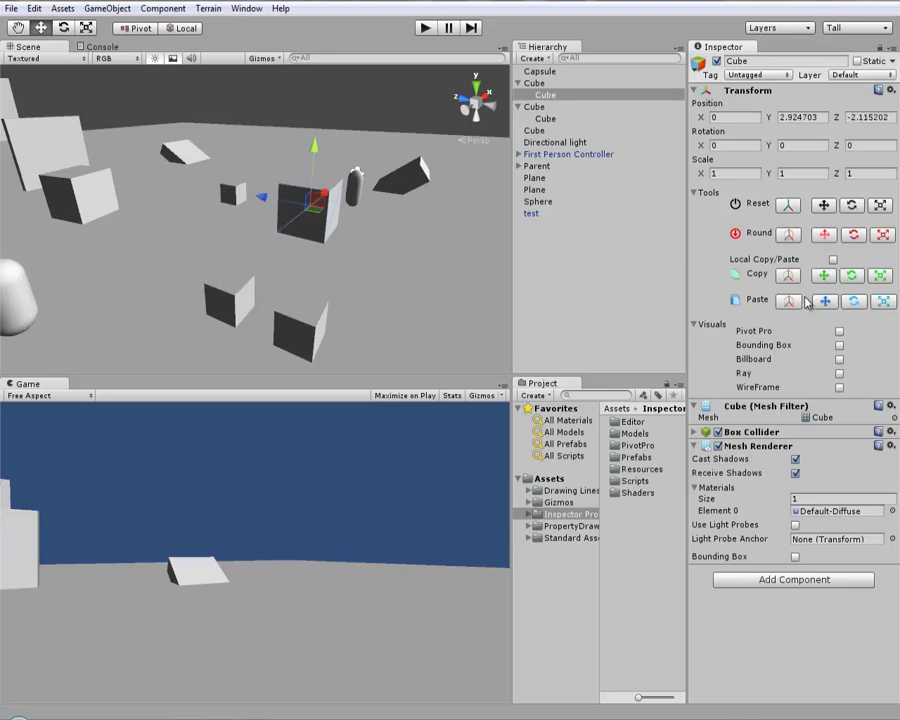
mouse_move(315, 144)
mouse_down()
mouse_move(316, 111)
mouse_move(316, 119)
mouse_up()
key(ctrl+z)
key(ctrl+z)
key(ctrl+z)
Enable Local Copy/Paste, paste the upper cube's position onto the stacked cube, then undo.
click(833, 260)
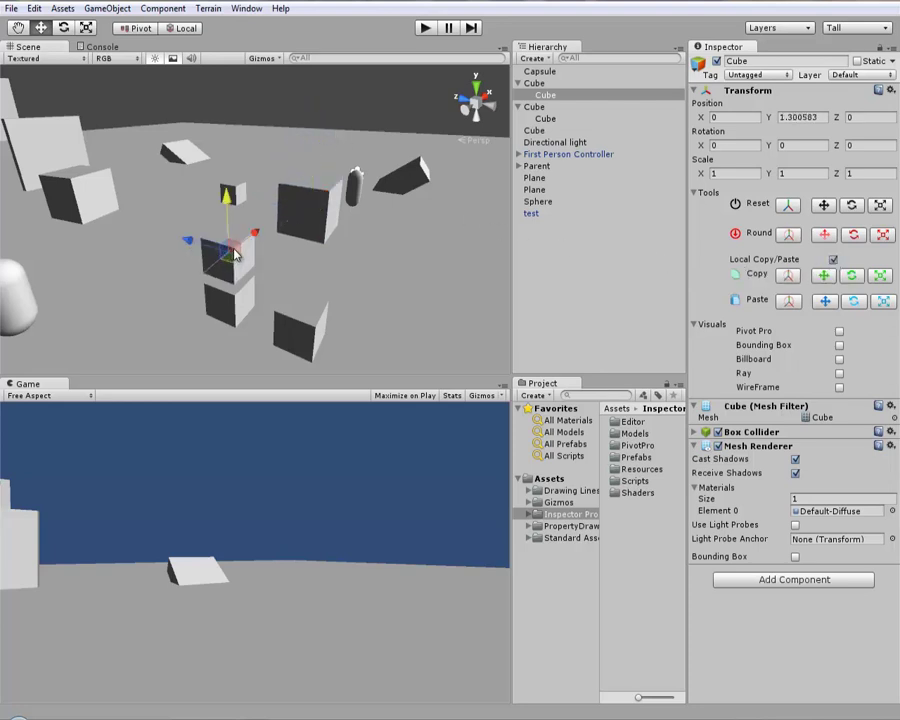
click(320, 221)
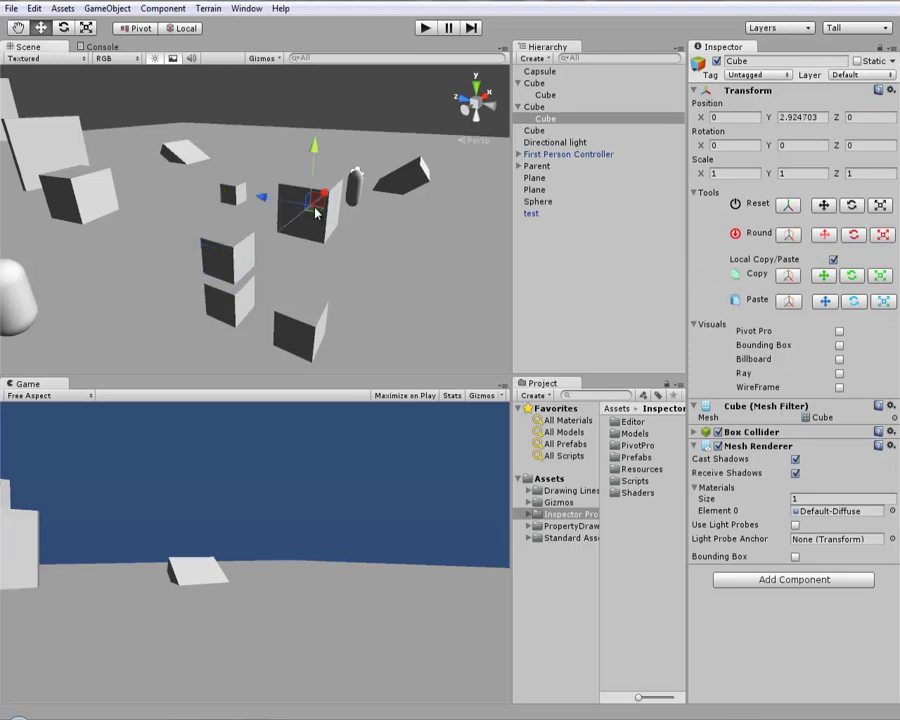
click(826, 277)
alt+drag(330, 205, 274, 245)
click(272, 243)
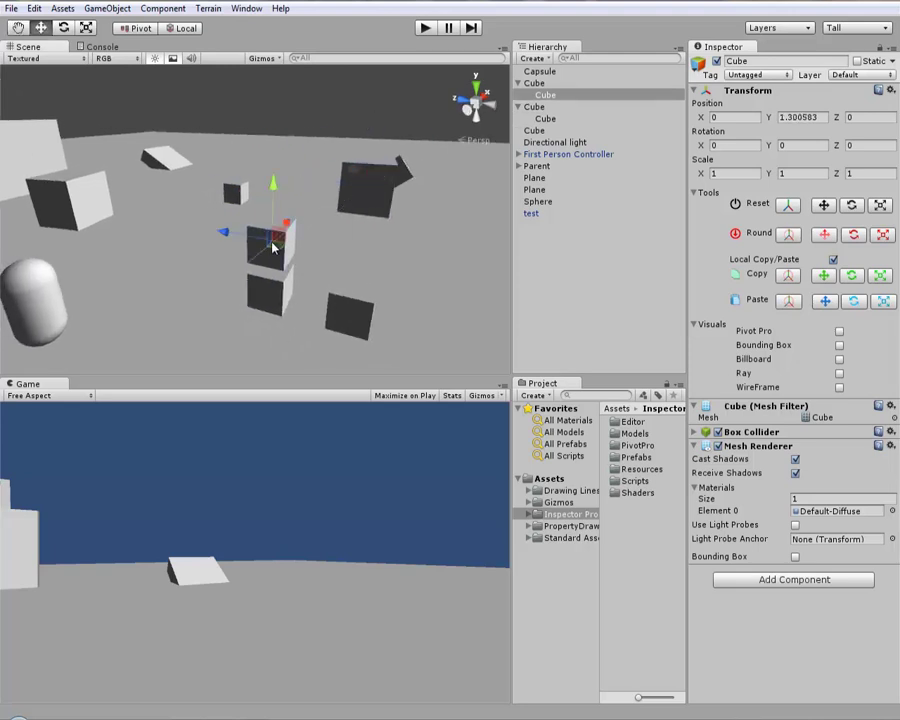
click(825, 301)
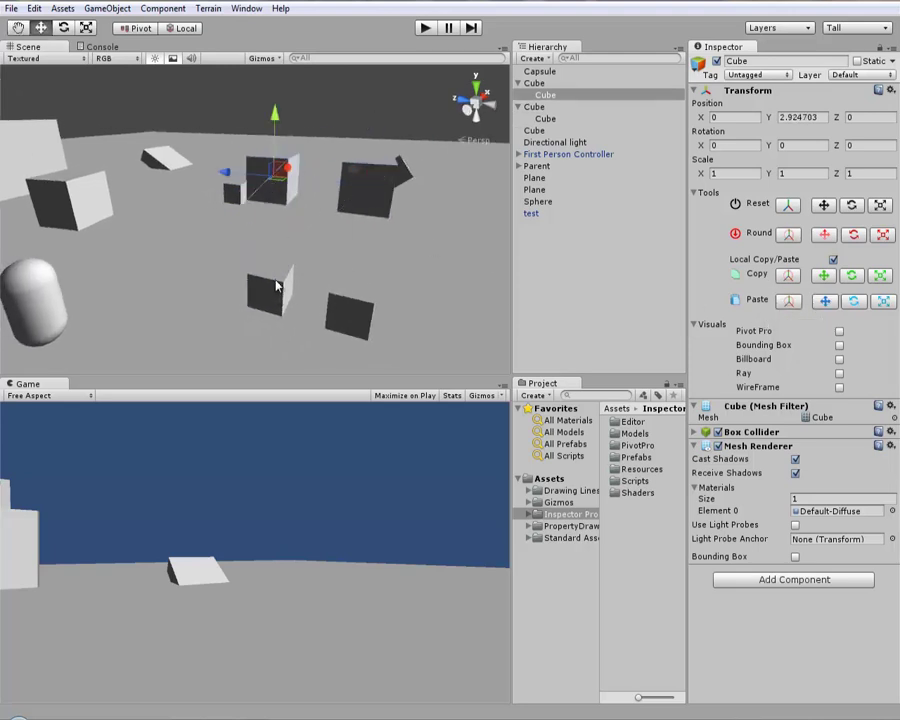
alt+drag(307, 249, 228, 212)
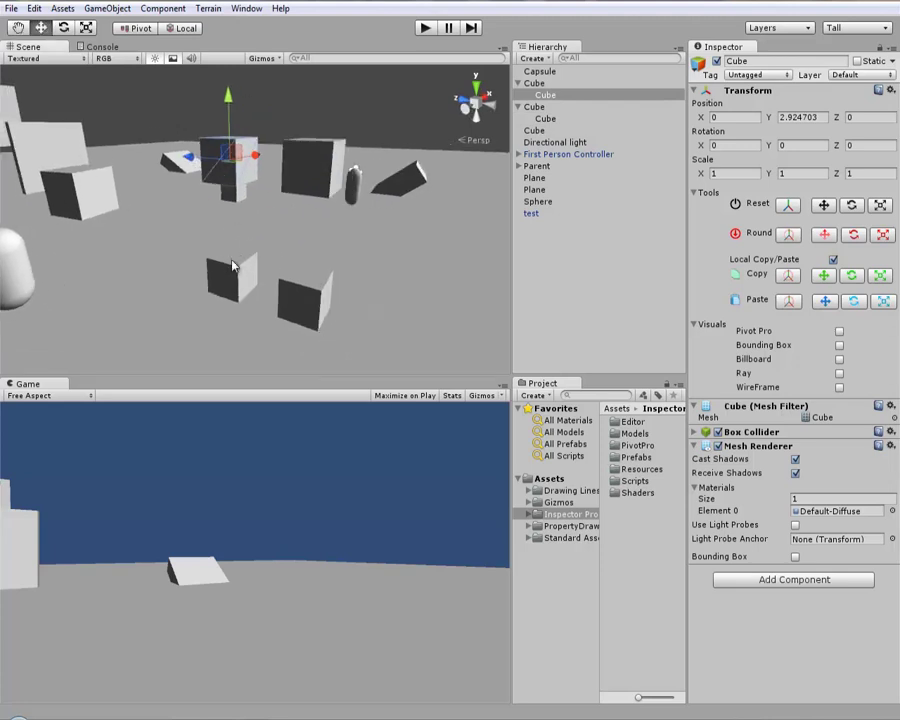
alt+drag(243, 205, 267, 232)
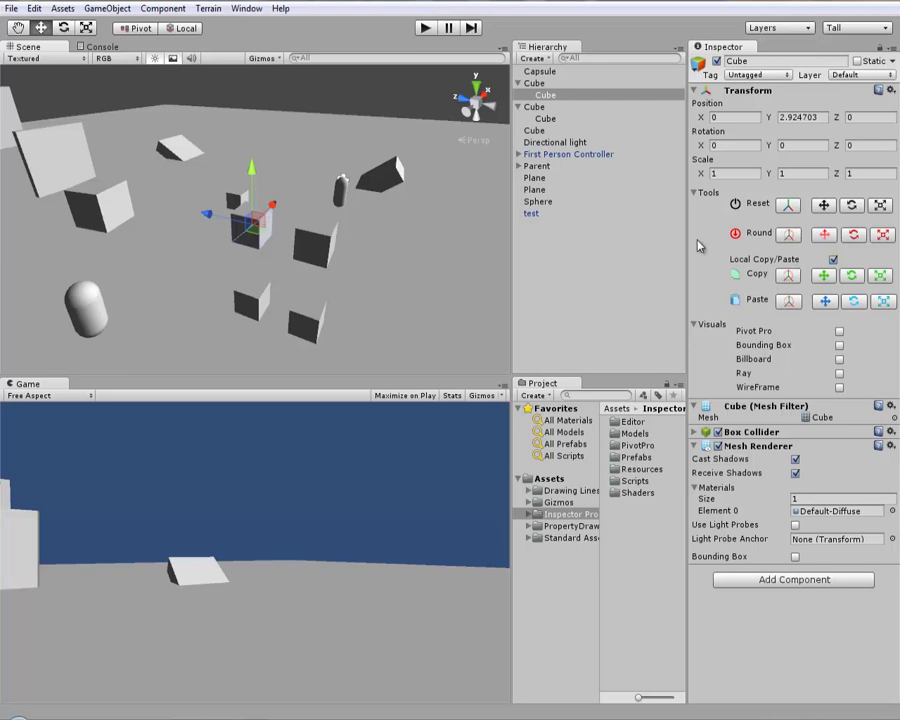
key(ctrl+z)
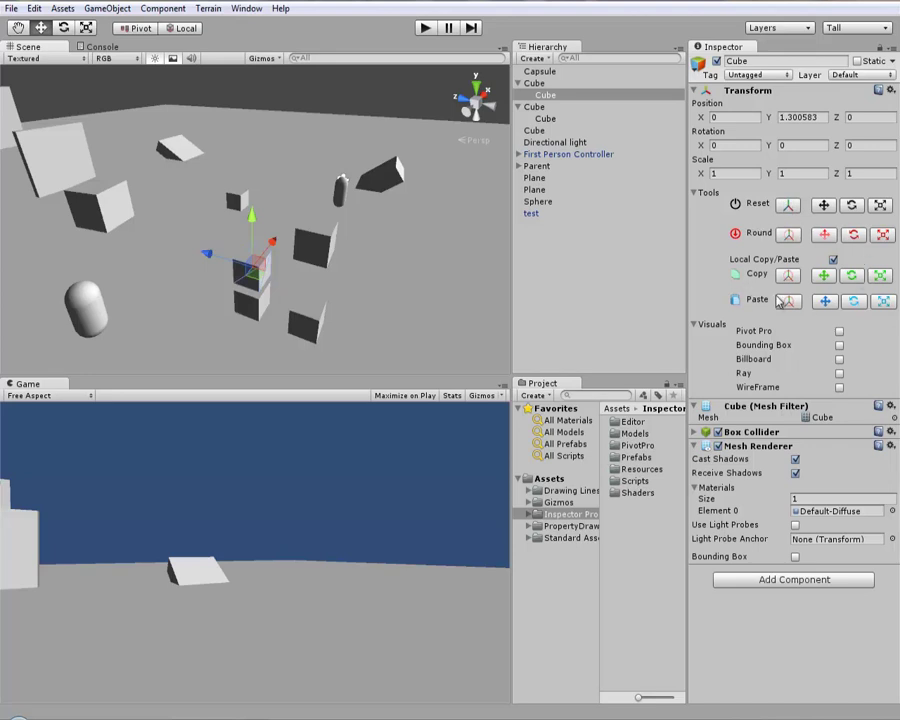
Collapse Tools, move the First Person Controller beside the cubes, and select the test cube.
click(695, 193)
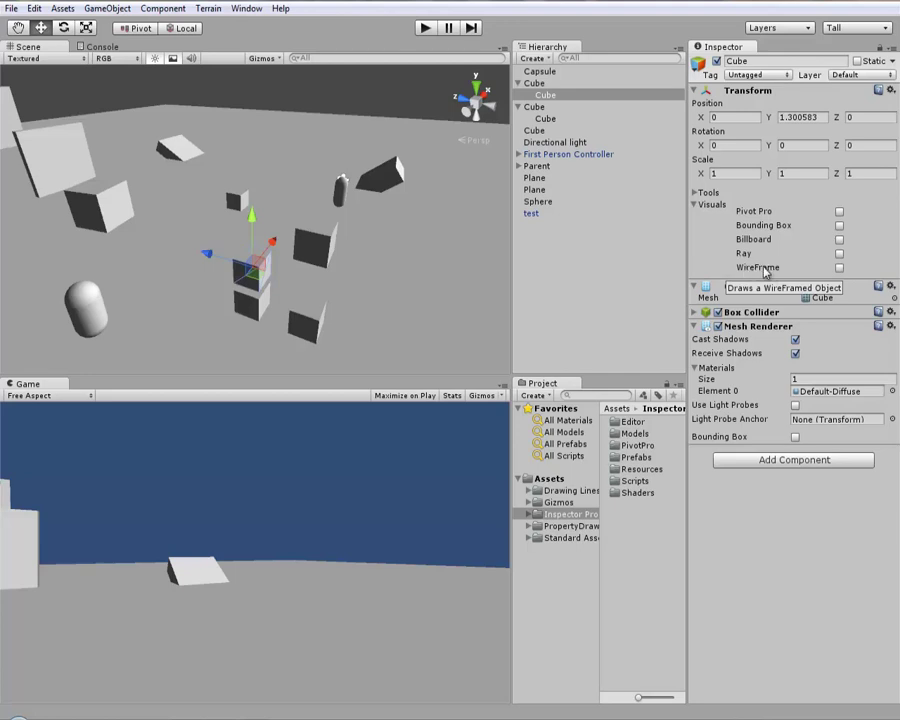
mouse_move(249, 217)
alt+mouse_down()
mouse_move(278, 231)
mouse_move(436, 254)
alt+mouse_up()
click(568, 154)
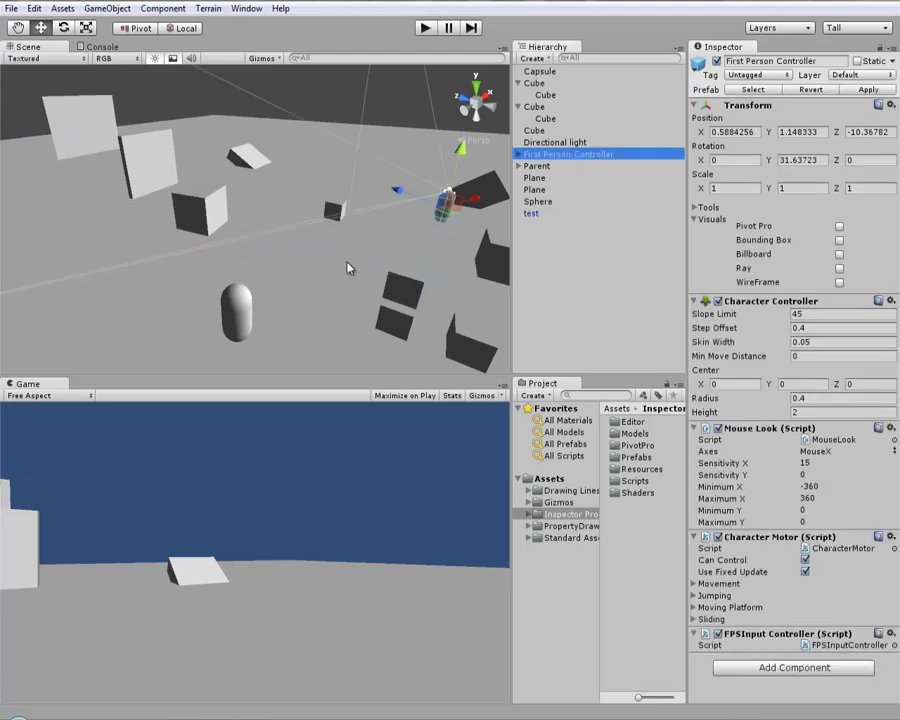
drag(460, 201, 328, 250)
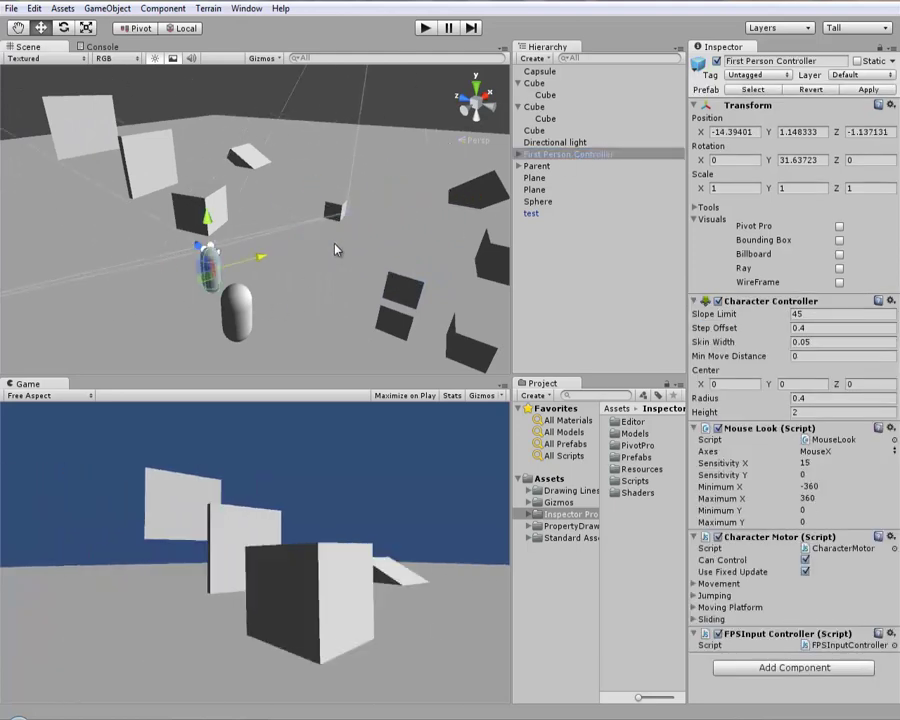
click(200, 212)
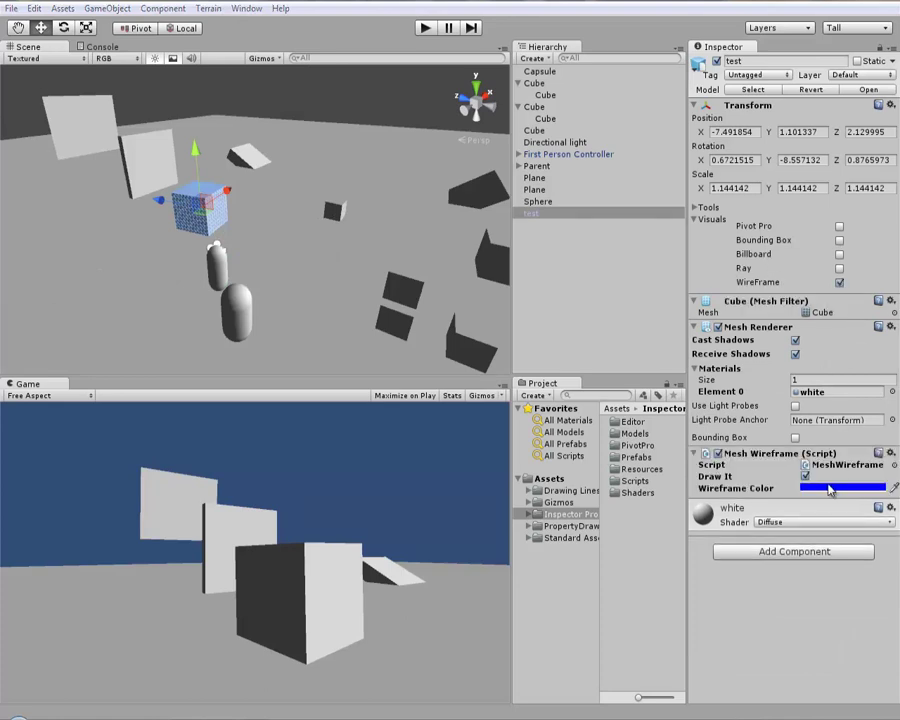
Set the test cube's Wireframe Color to red and enter play mode with Ctrl+P.
click(840, 488)
drag(311, 50, 277, 40)
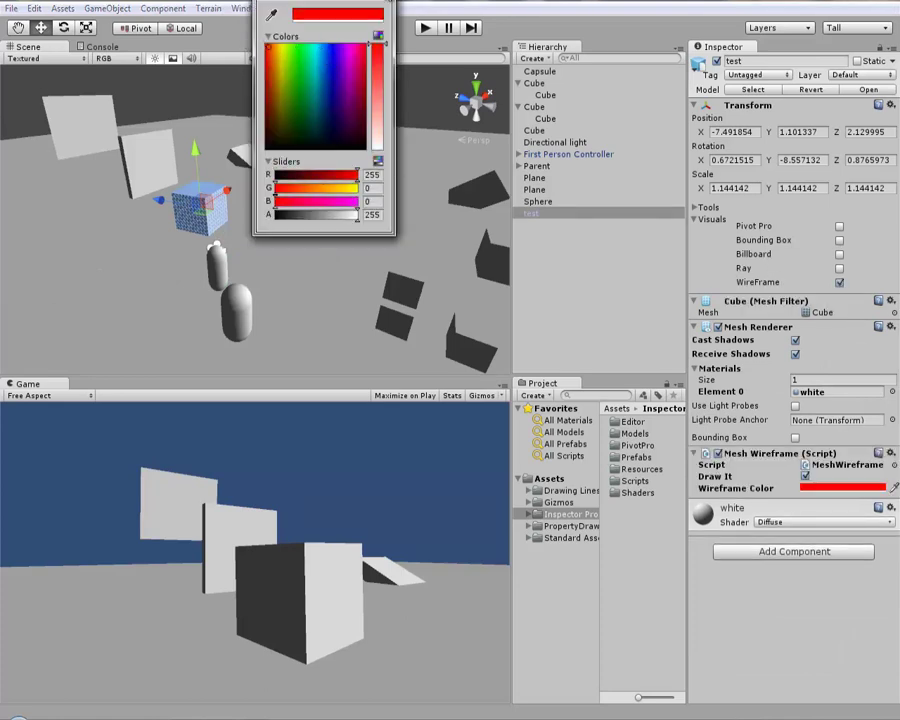
click(320, 290)
key(ctrl+p)
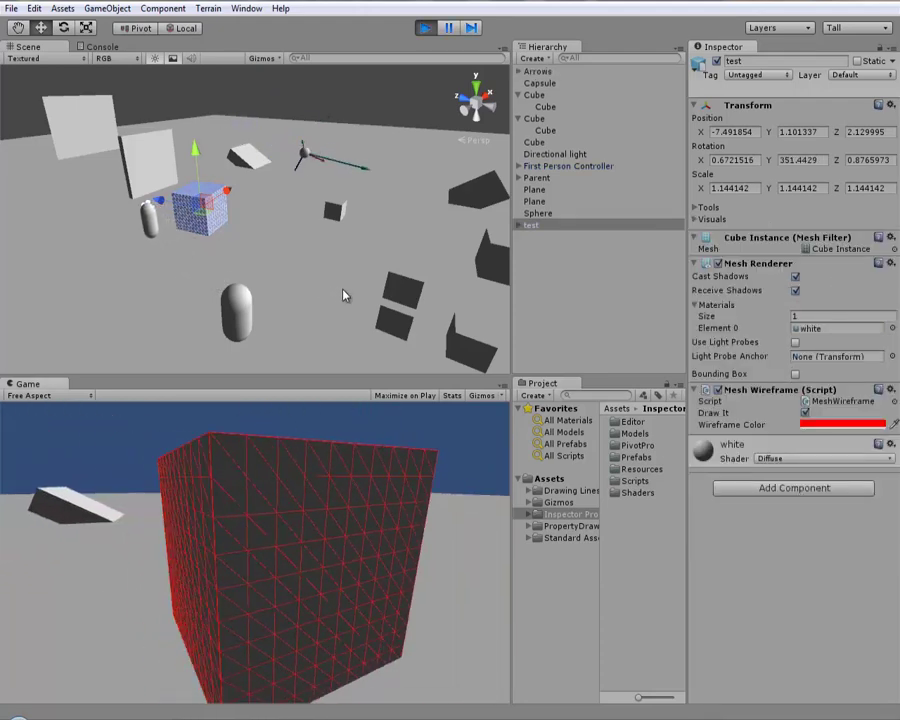
Select the test cube and hide its solid mesh so only the wireframe shows.
click(221, 249)
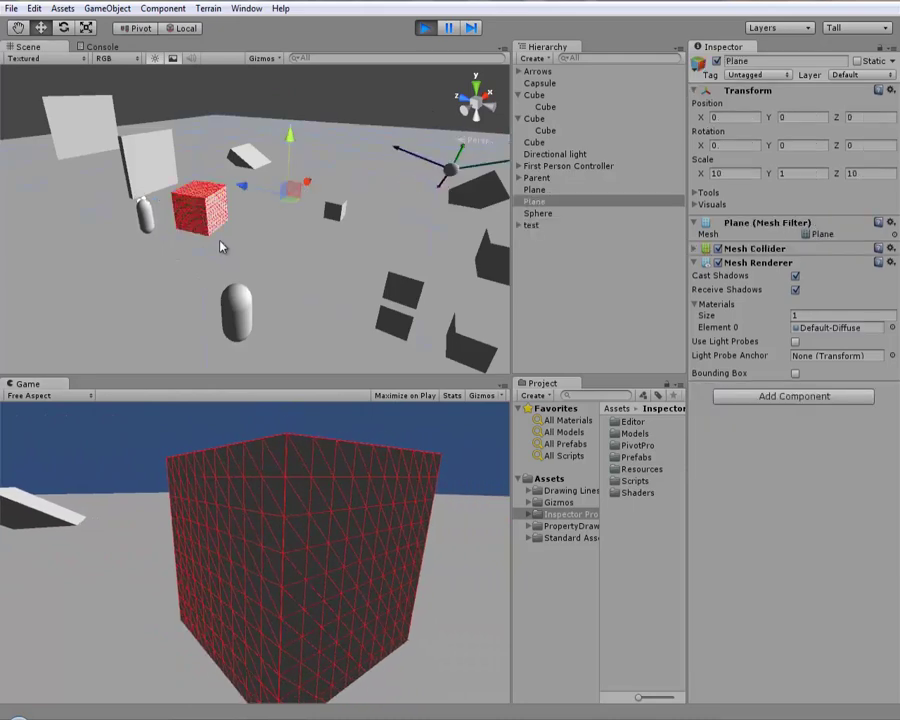
click(255, 152)
click(209, 215)
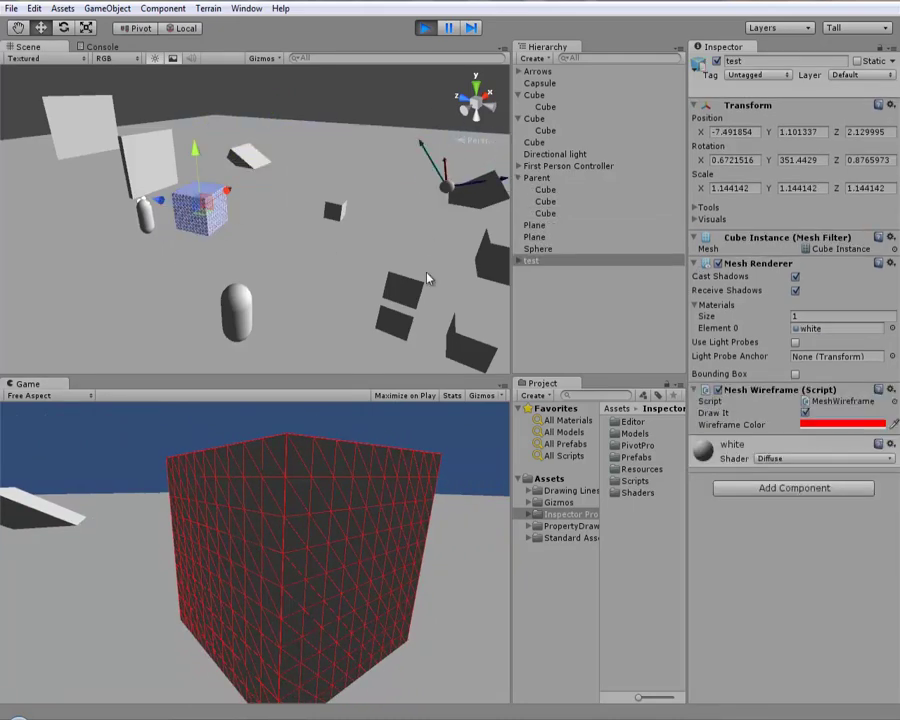
click(717, 264)
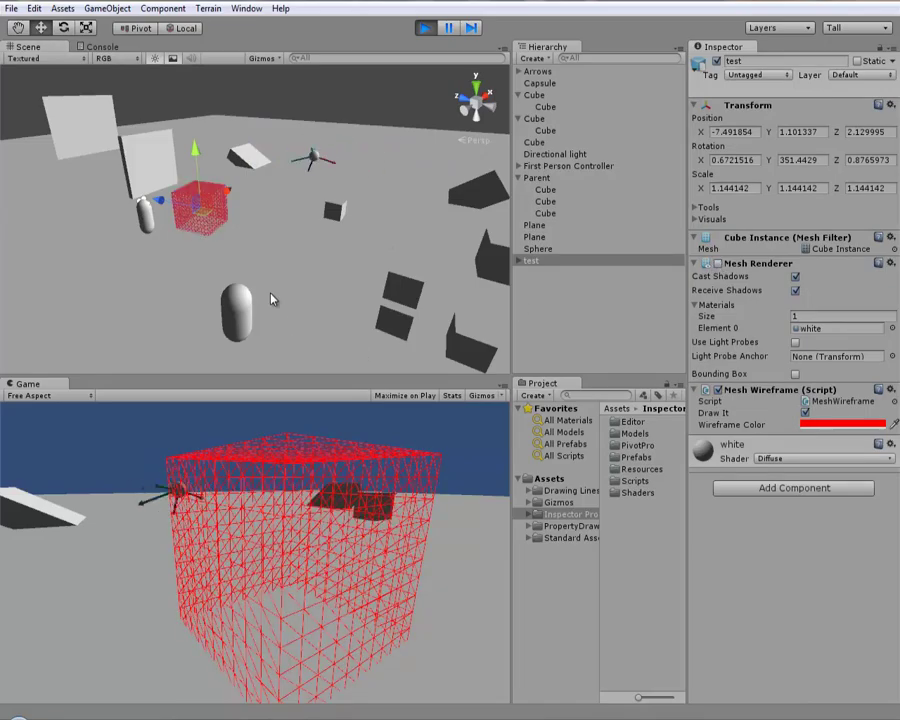
scroll(270, 298, down, 2)
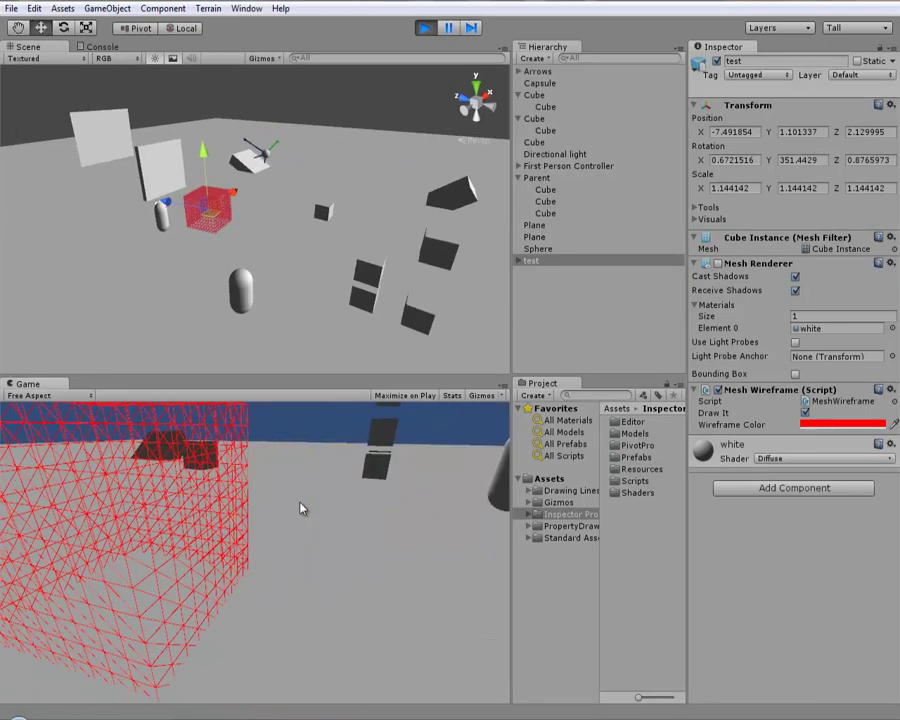
Walk the player around the wireframe cube with A, D, S and W, then stop playing.
key(a)
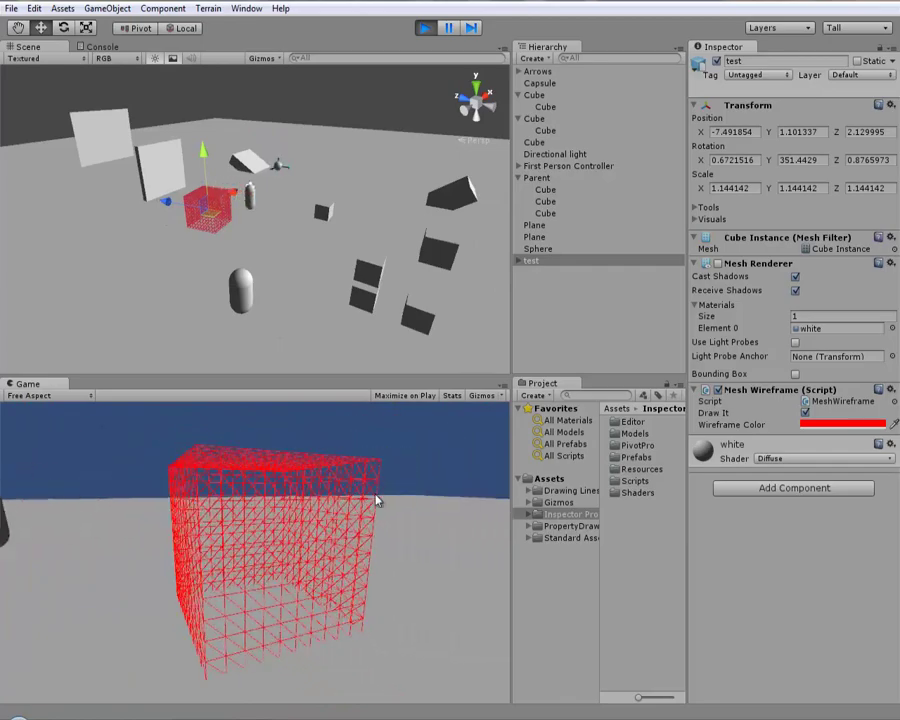
key(a)
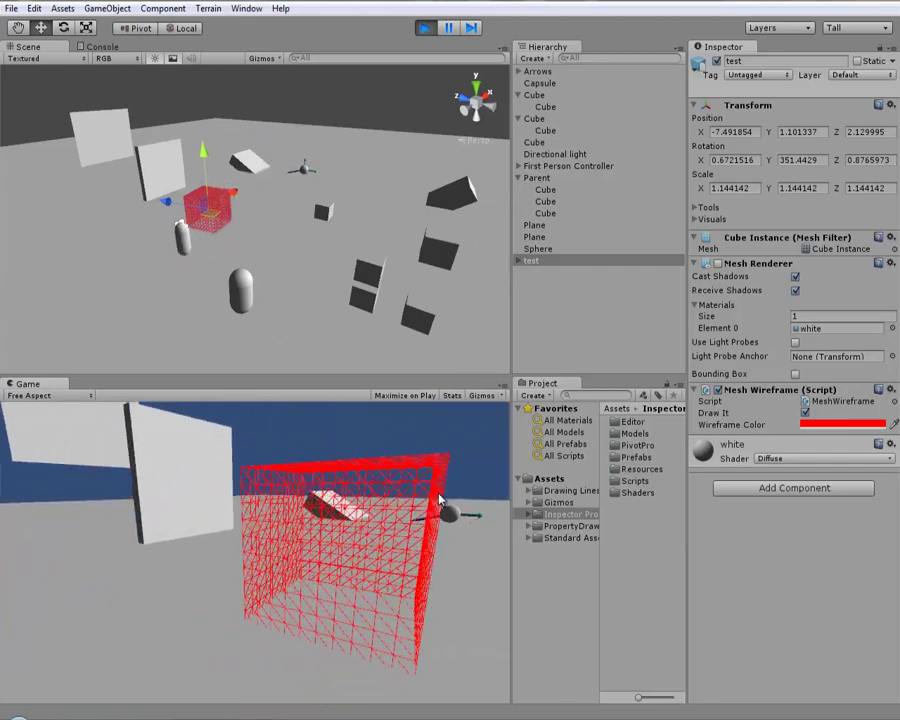
key(d)
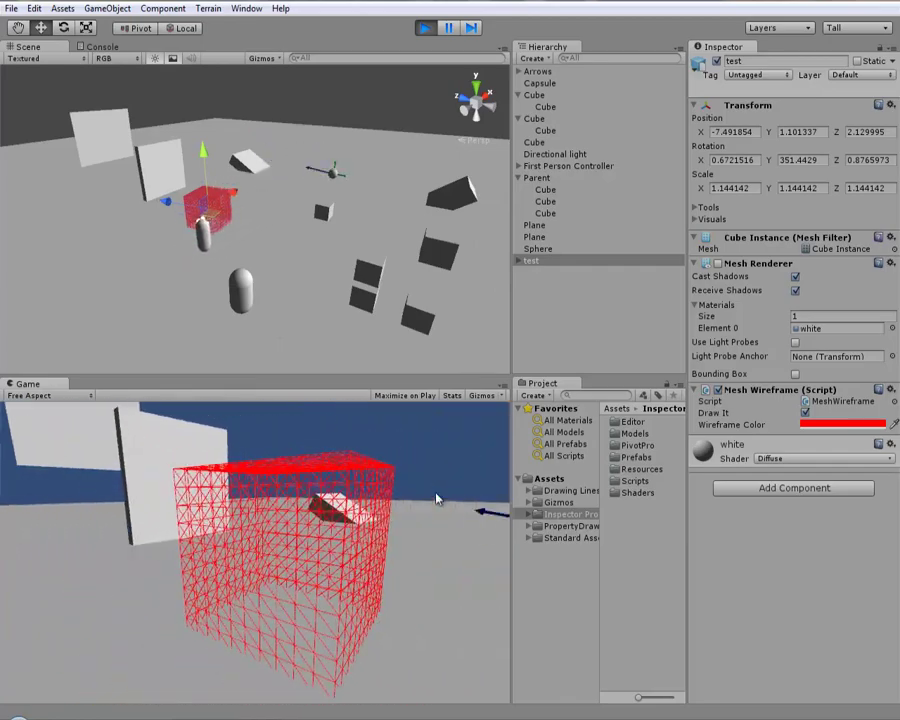
key(s)
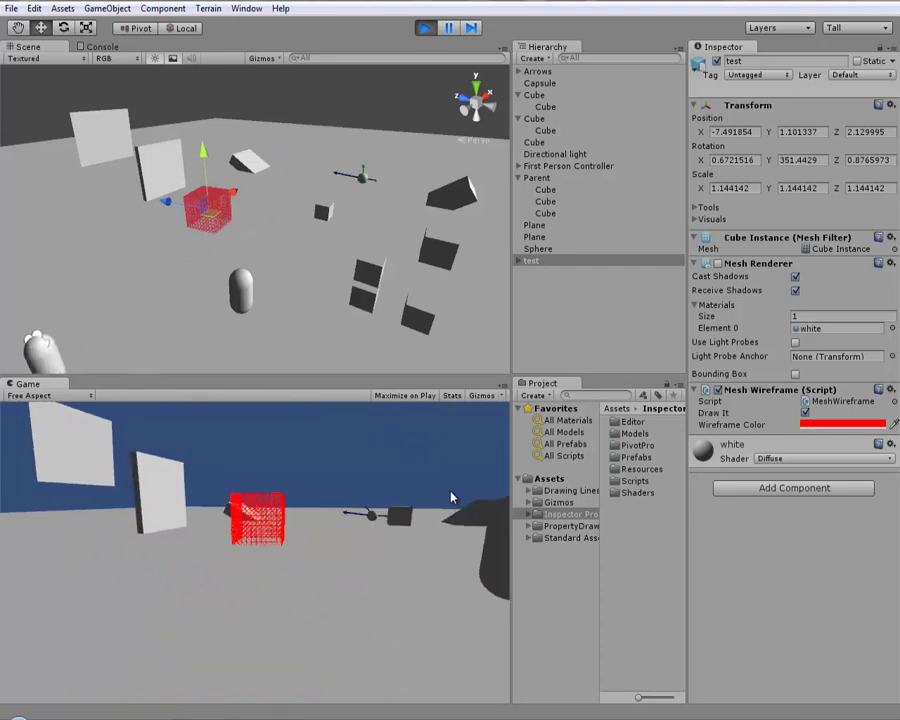
key(w)
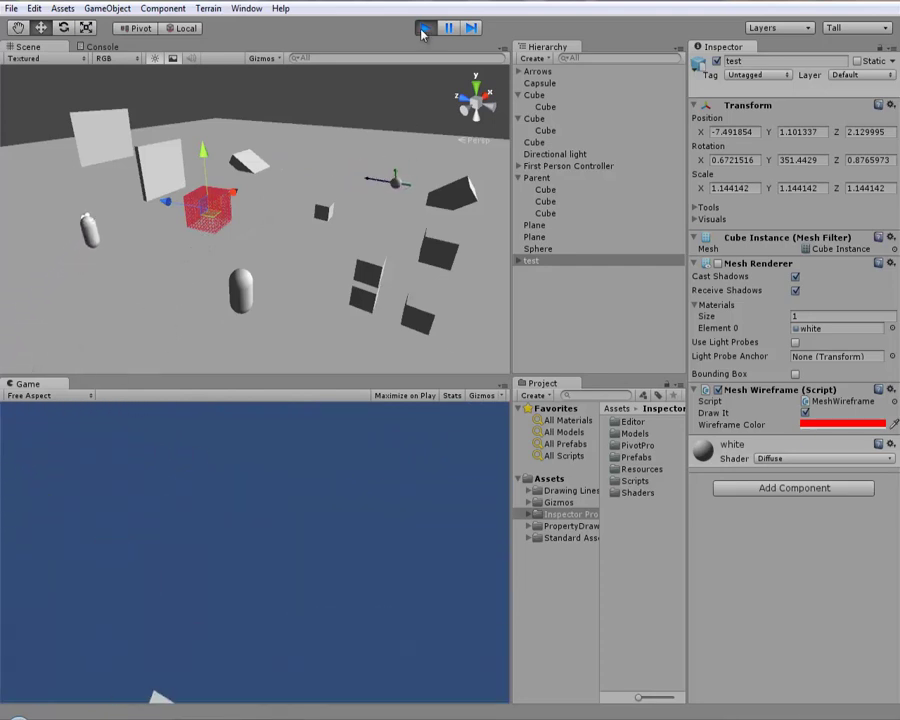
click(423, 31)
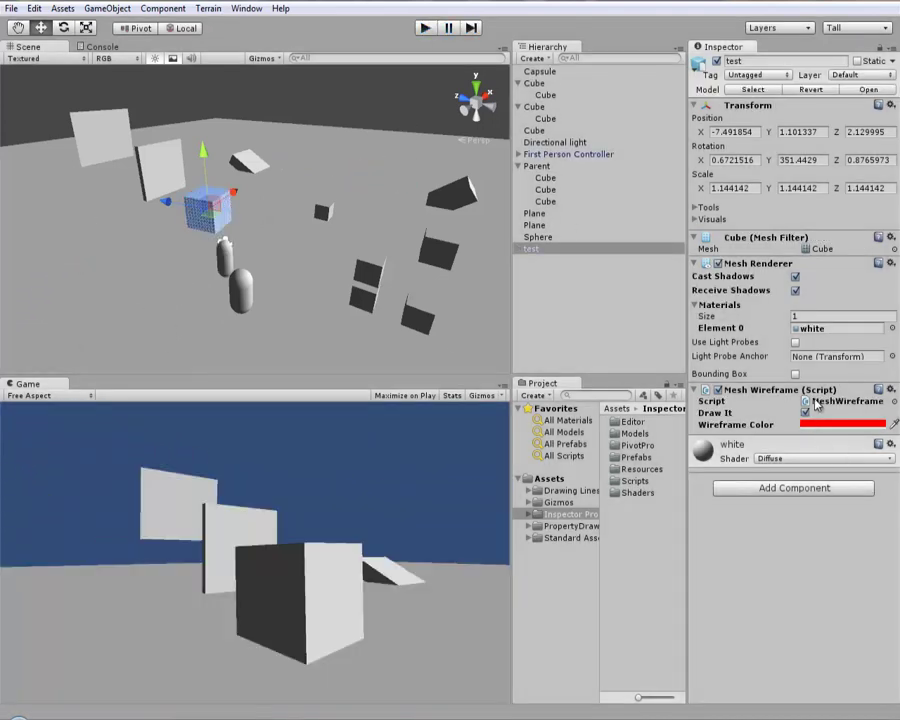
Enable Bounding Box on the flat Cube with red play-mode bounds colour, then press Play.
click(695, 218)
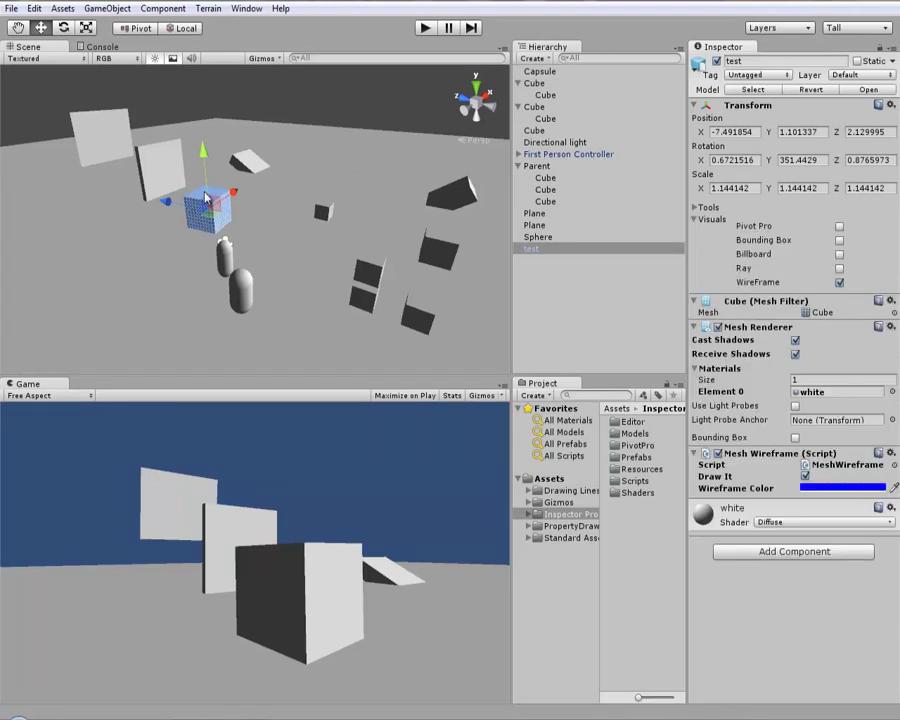
click(173, 185)
middle_drag(173, 185, 312, 230)
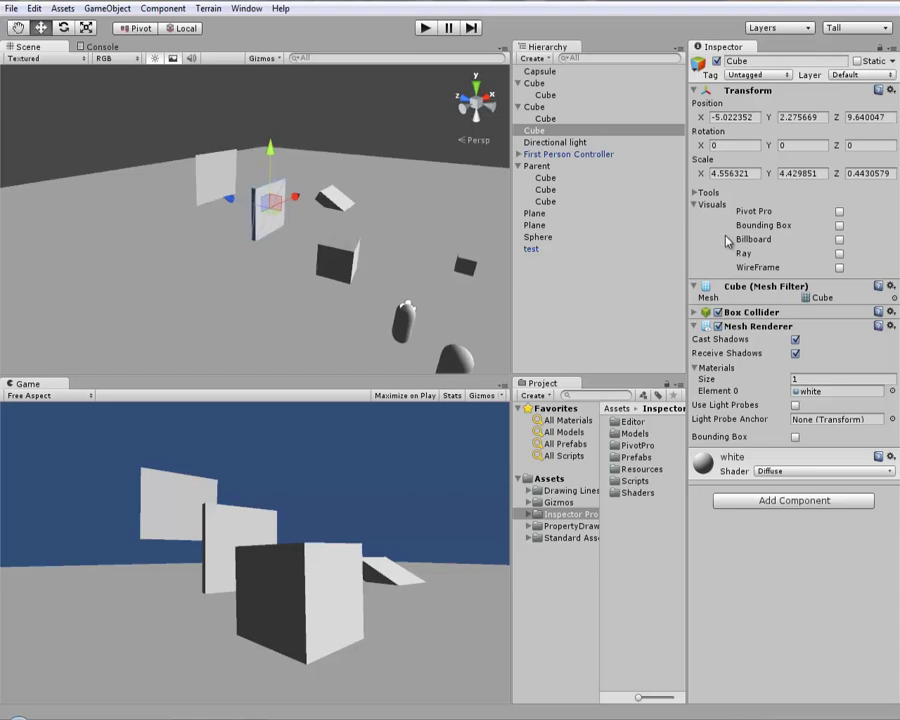
click(839, 226)
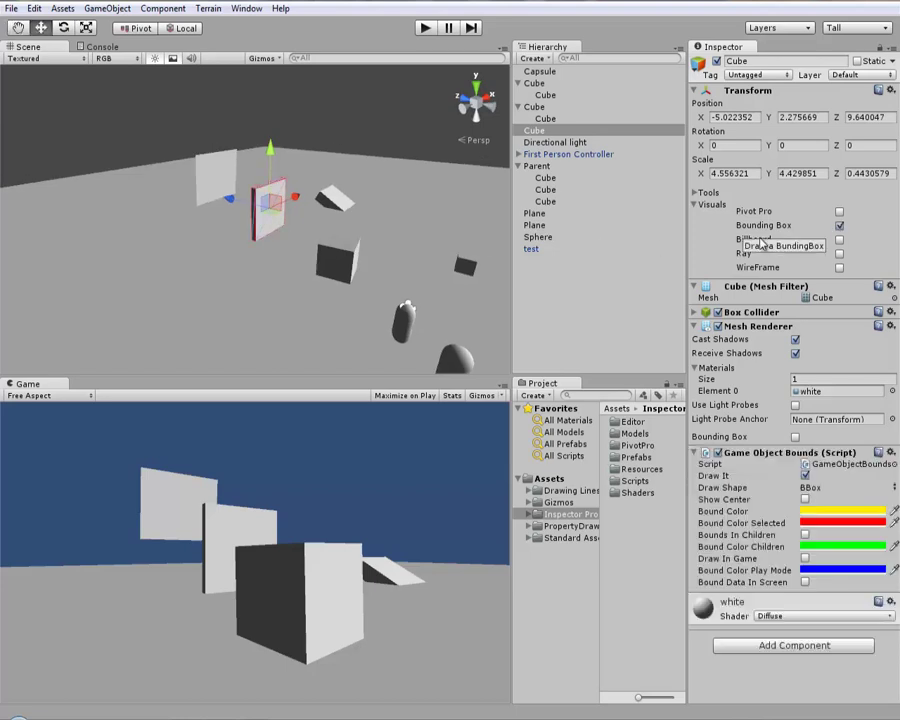
click(828, 570)
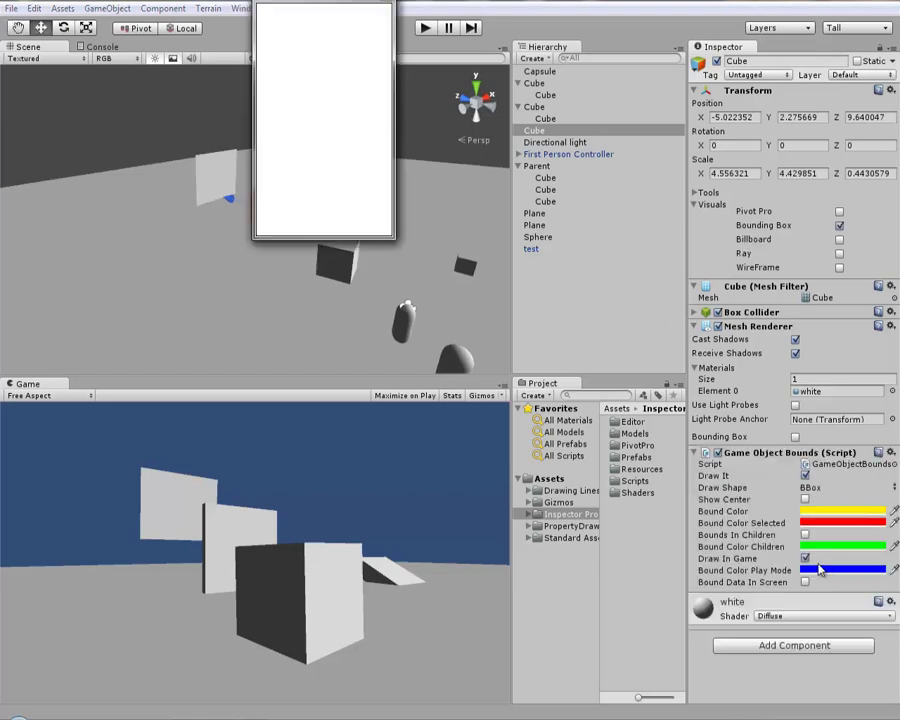
drag(373, 110, 214, 27)
click(381, 3)
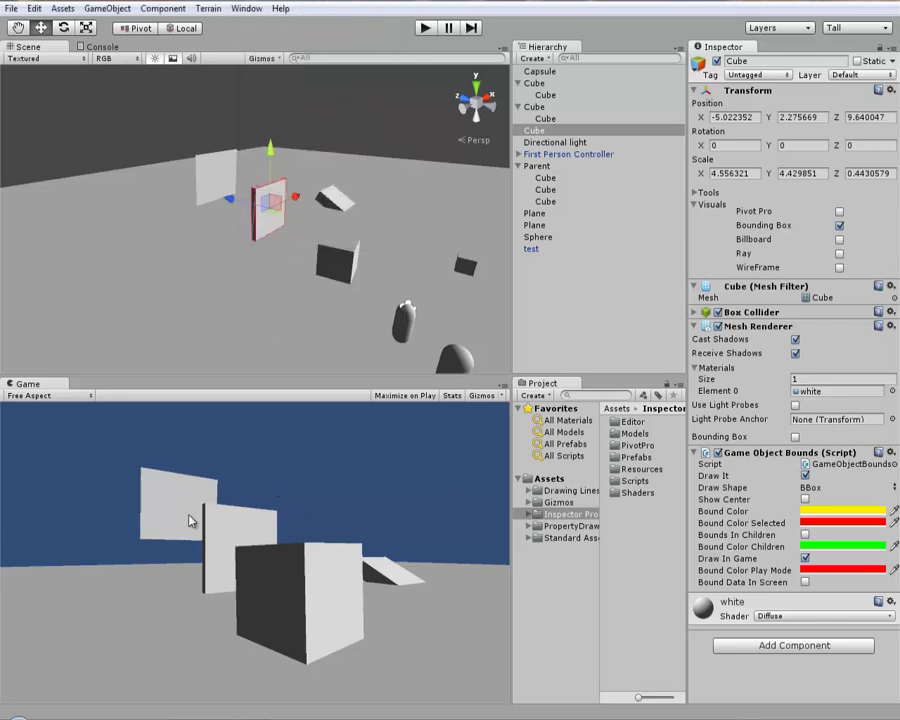
click(422, 29)
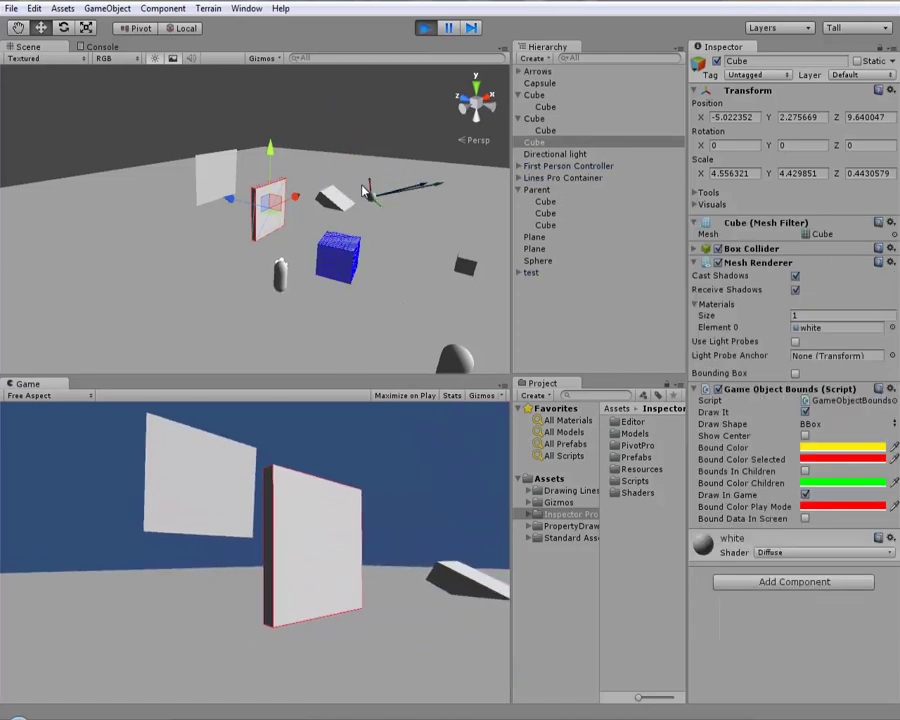
Rotate the flat Cube, drag it across the ground with the Move tool, then stop playing.
click(355, 190)
click(272, 195)
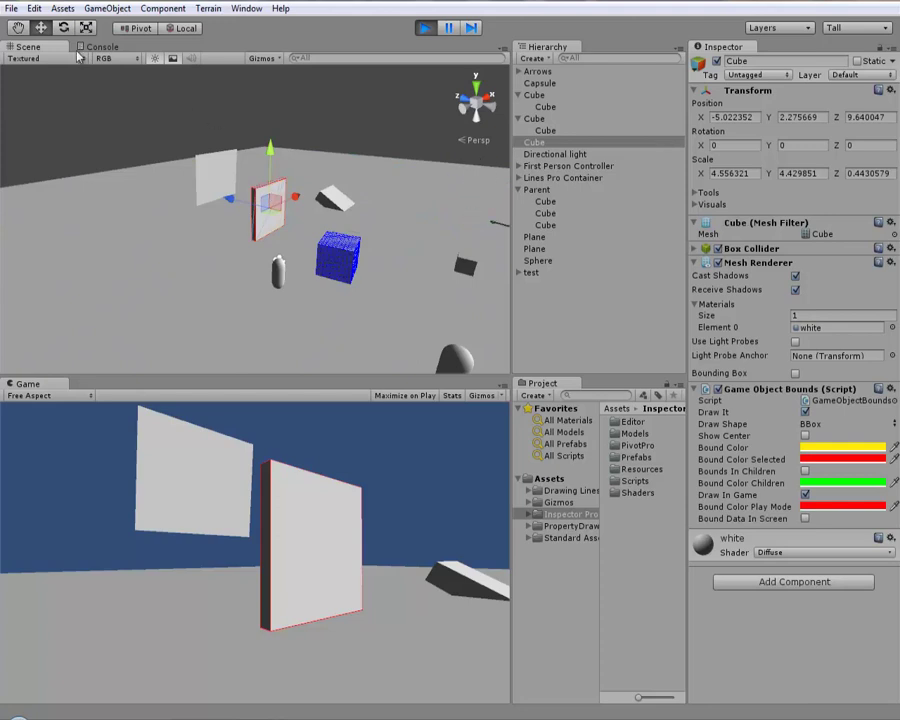
mouse_move(276, 233)
mouse_down()
mouse_move(365, 253)
mouse_move(312, 260)
mouse_move(151, 235)
mouse_move(102, 239)
mouse_move(256, 245)
mouse_move(364, 191)
mouse_move(104, 82)
mouse_up()
click(41, 29)
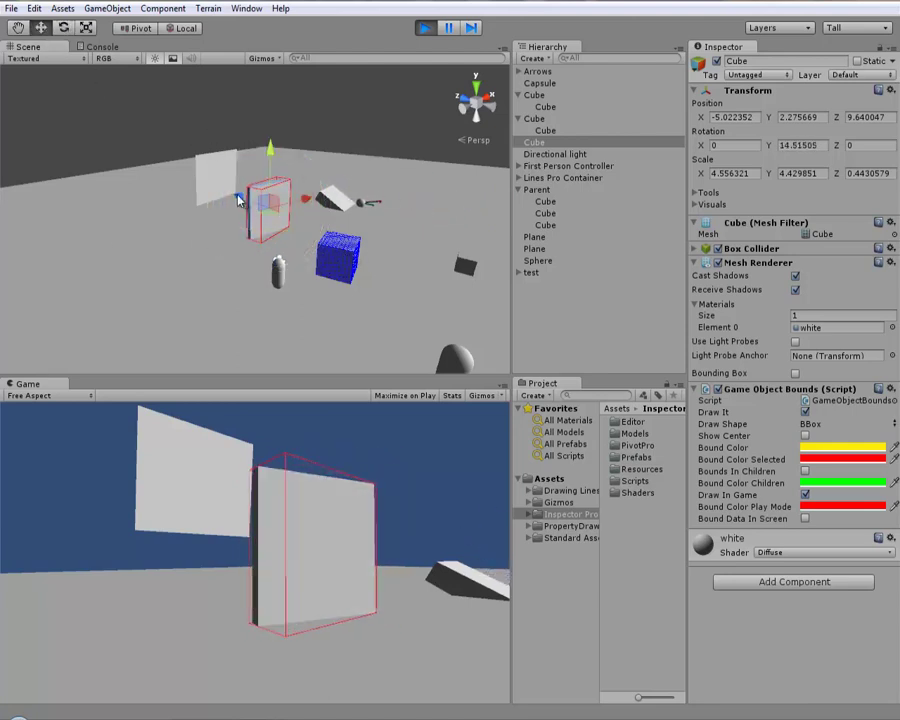
mouse_move(237, 199)
mouse_down()
mouse_move(201, 189)
mouse_move(214, 184)
mouse_move(206, 194)
mouse_move(190, 190)
mouse_move(214, 197)
mouse_move(208, 205)
mouse_move(175, 195)
mouse_move(203, 209)
mouse_move(177, 203)
mouse_move(204, 220)
mouse_move(175, 207)
mouse_move(187, 219)
mouse_move(251, 257)
mouse_move(221, 245)
mouse_move(215, 232)
mouse_up()
mouse_move(269, 148)
mouse_down()
mouse_move(268, 212)
mouse_move(268, 130)
mouse_up()
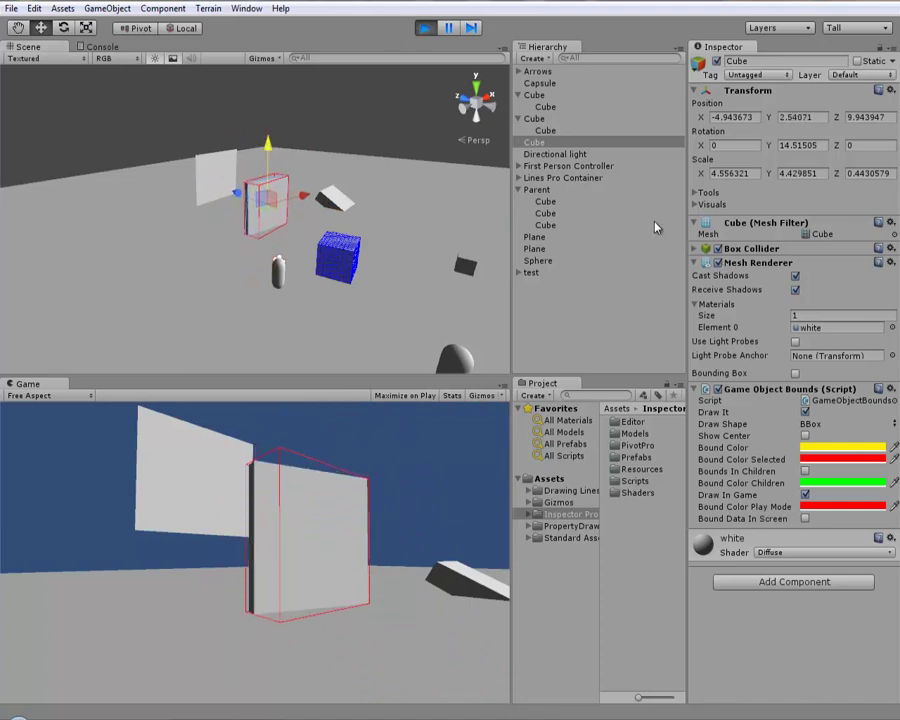
click(430, 29)
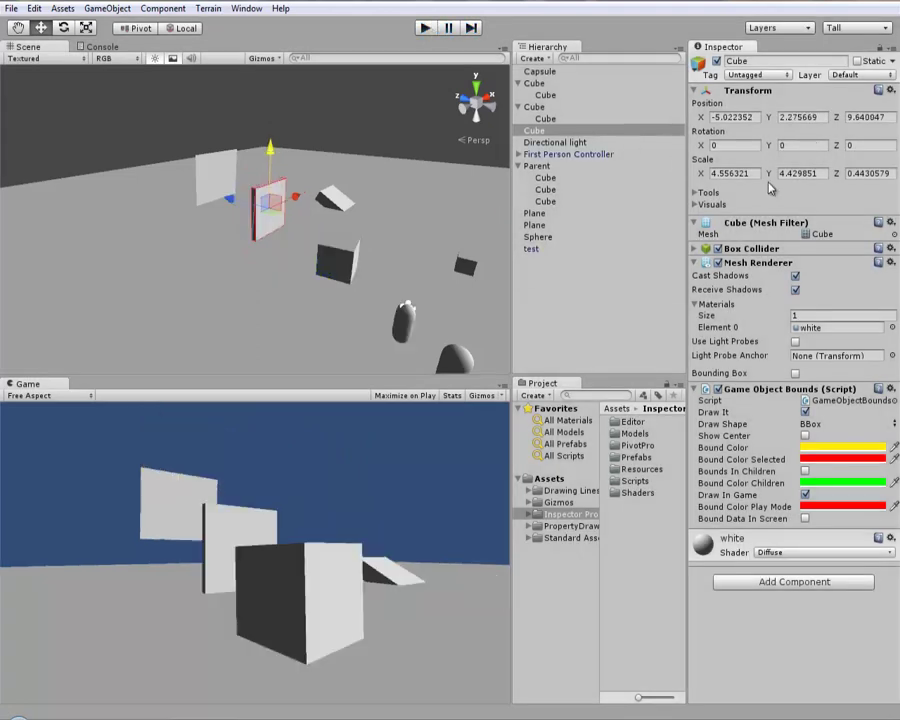
Turn off the flat Cube's Bounding Box and turn it on for Parent around its child cubes.
click(697, 205)
click(839, 226)
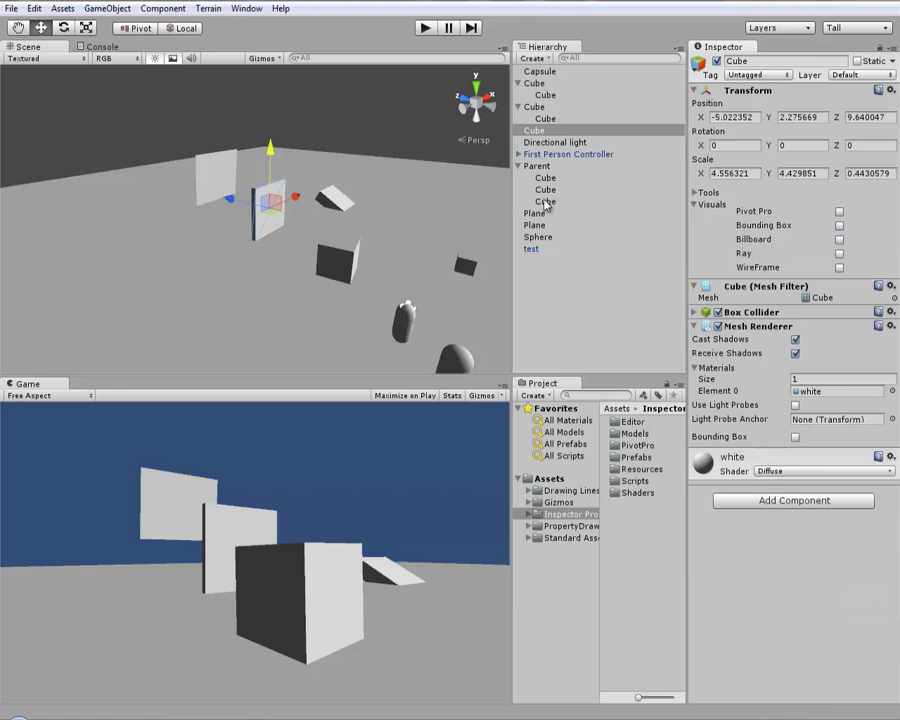
click(537, 167)
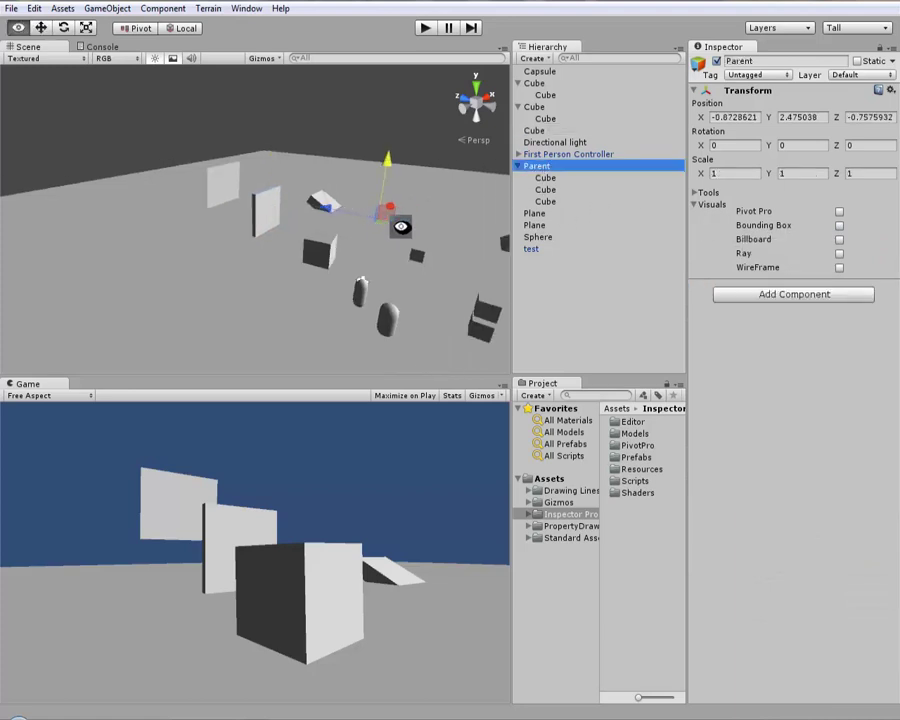
alt+drag(357, 199, 418, 370)
click(547, 179)
click(549, 201)
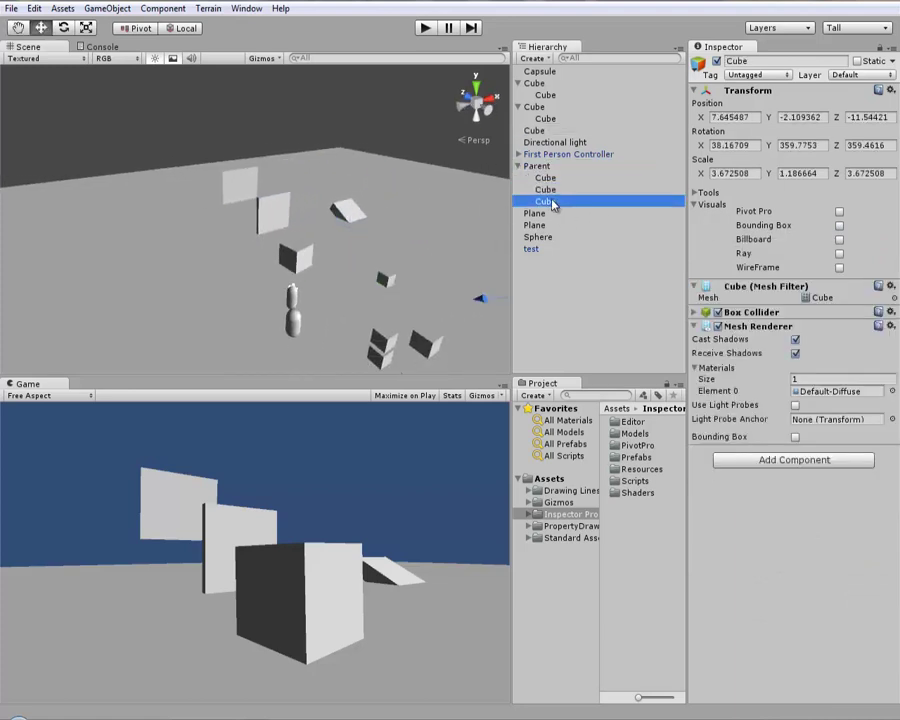
click(537, 166)
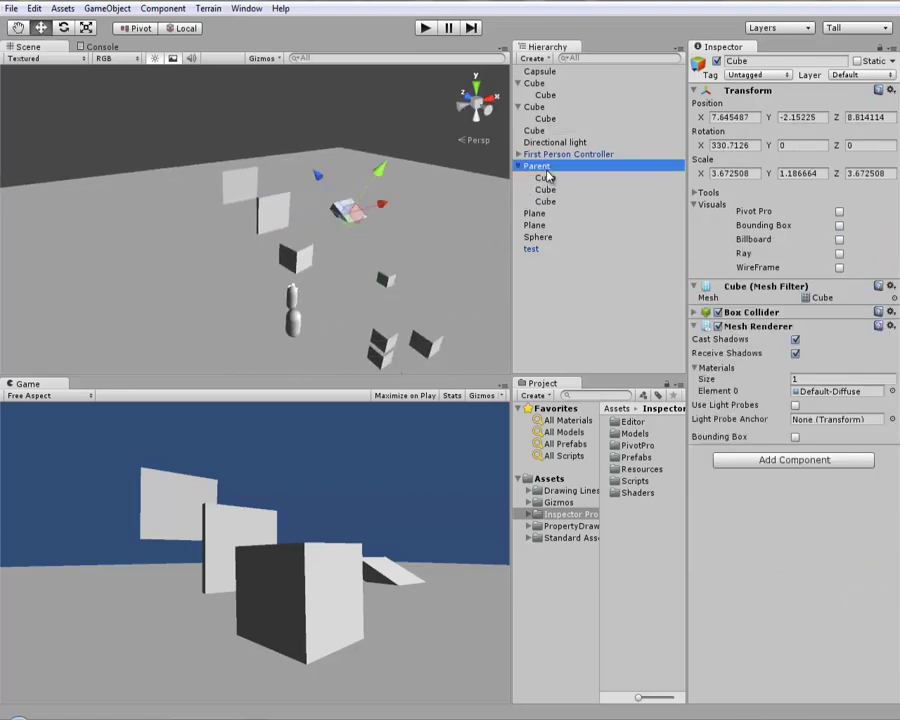
click(839, 225)
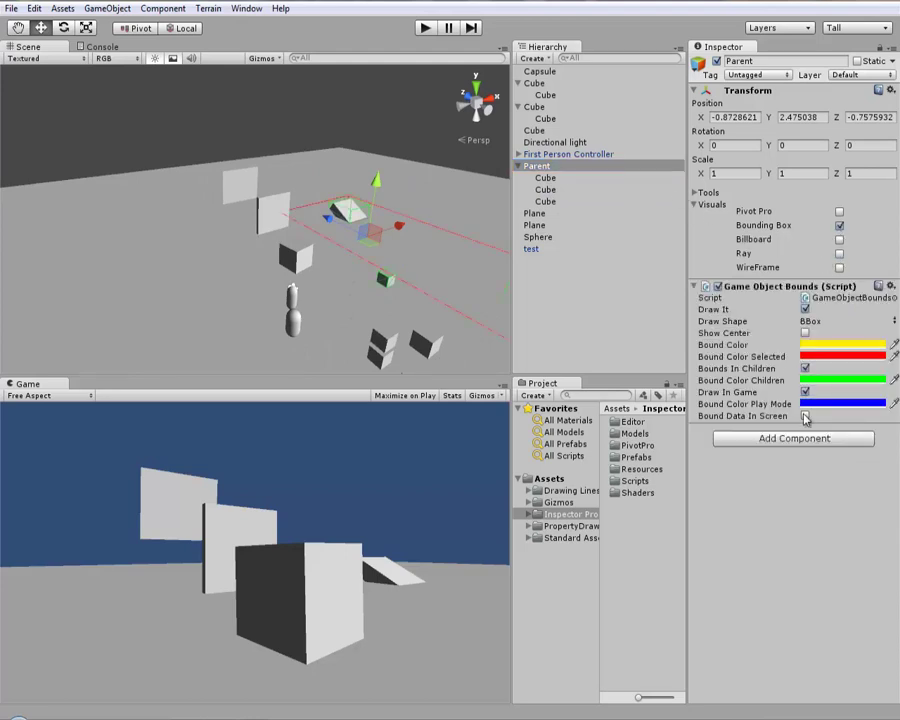
alt+drag(376, 246, 393, 237)
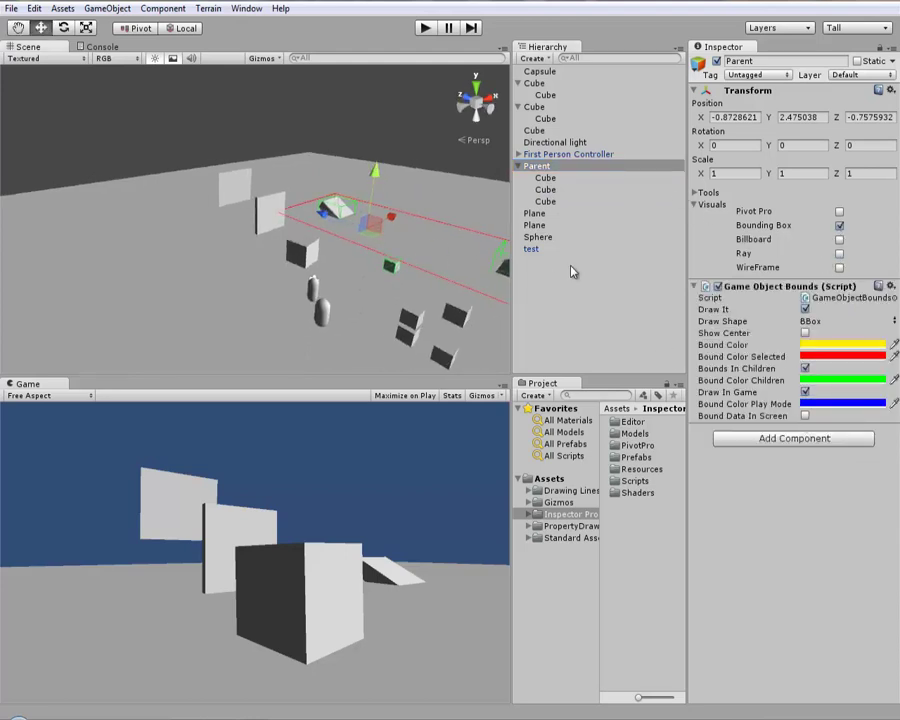
Set Parent's Bound Color Play Mode to red and start play mode.
mouse_move(470, 235)
alt+mouse_down()
mouse_move(408, 203)
mouse_move(350, 190)
alt+mouse_up()
click(841, 408)
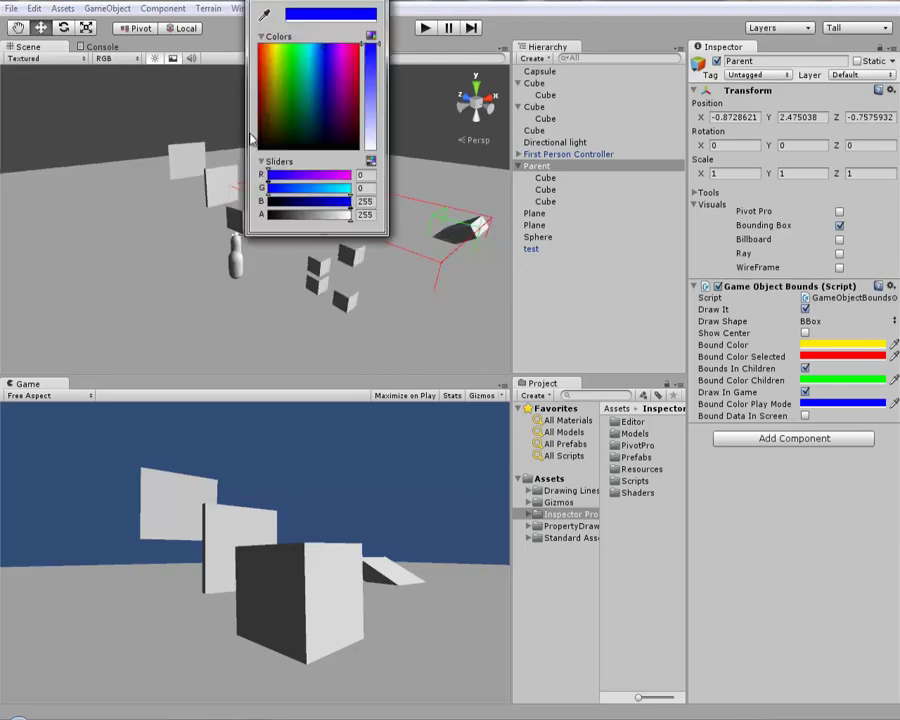
click(425, 28)
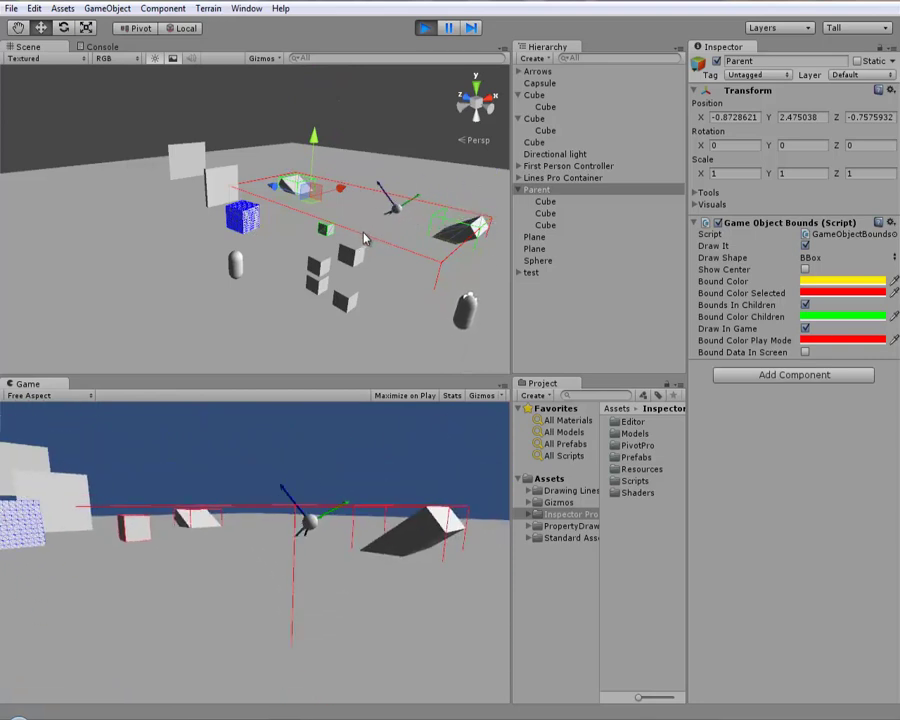
During play, frame Parent's second child Cube and orbit around the group, then stop playing.
click(351, 217)
click(537, 190)
double_click(545, 213)
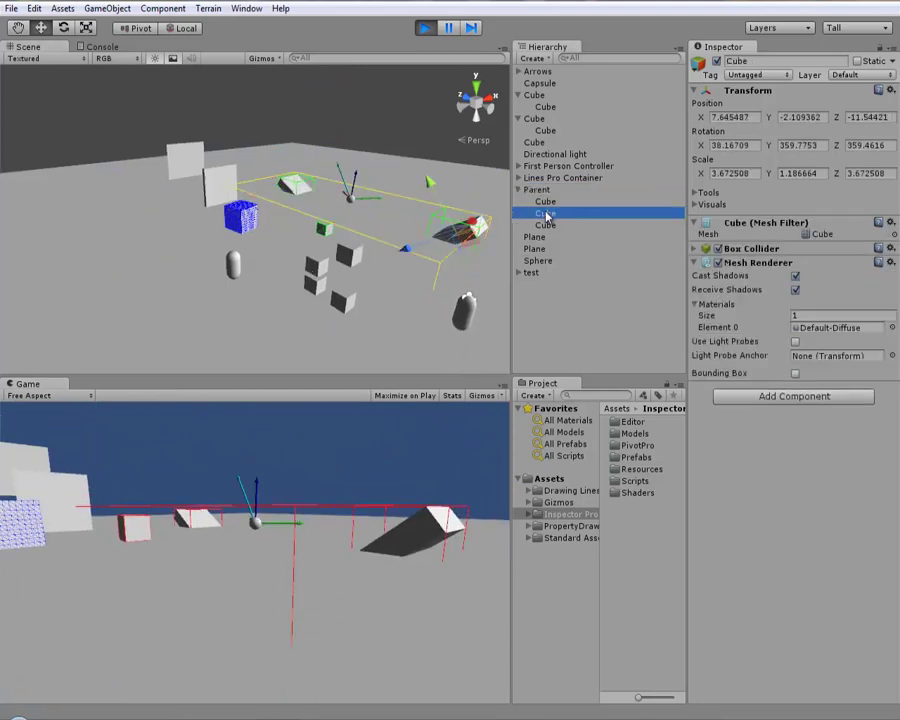
scroll(311, 207, down, 5)
mouse_move(311, 207)
alt+mouse_down()
mouse_move(300, 106)
mouse_move(406, 205)
mouse_move(387, 212)
alt+mouse_up()
click(423, 30)
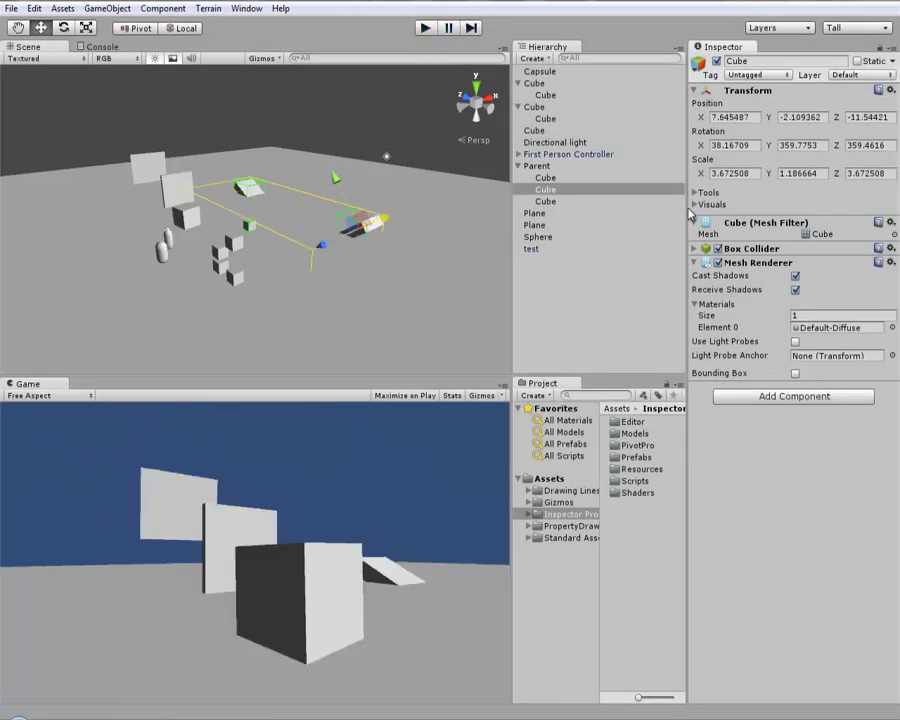
Enable Billboard on the flat Cube with Rotation Speed 1, then start play mode.
click(696, 205)
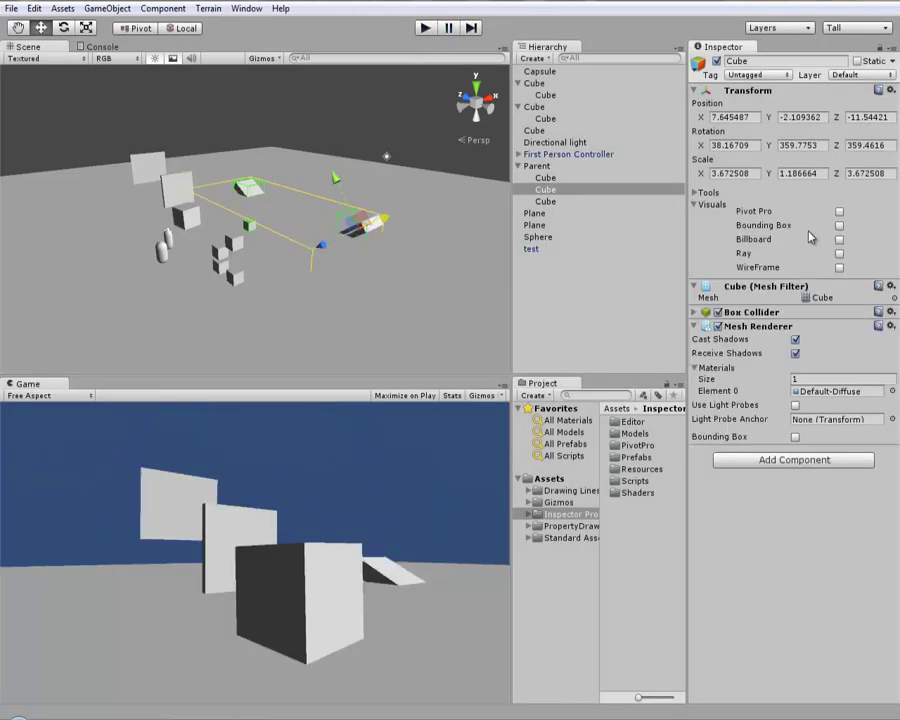
click(185, 208)
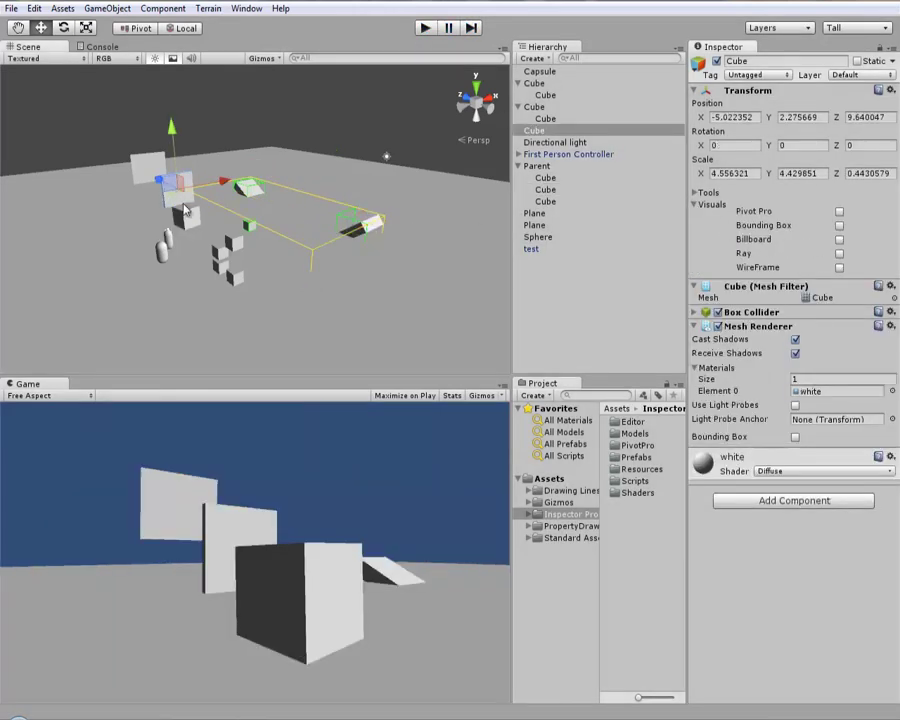
click(839, 240)
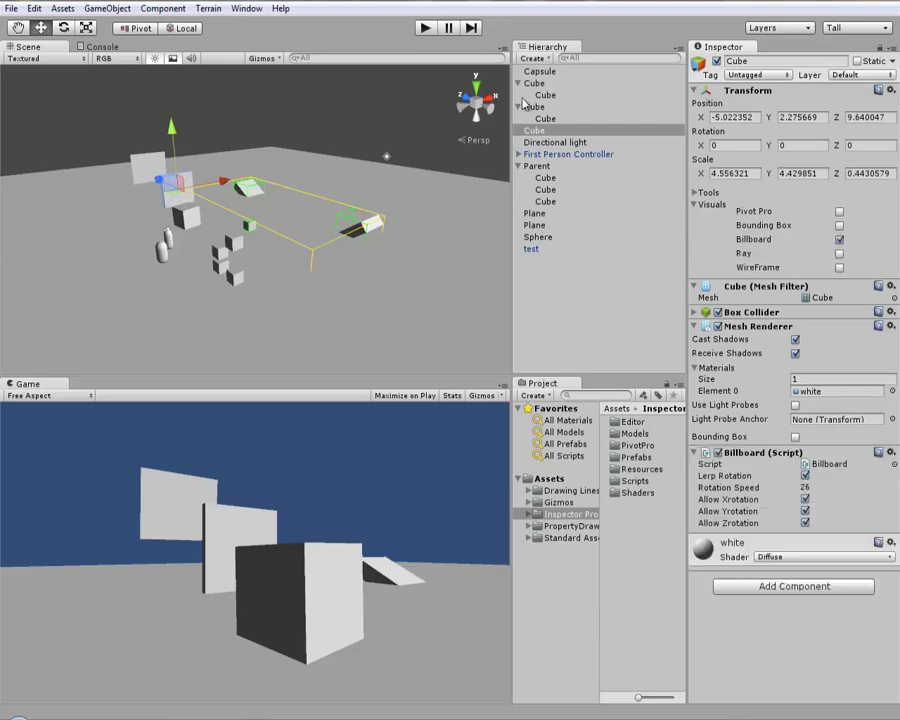
click(827, 486)
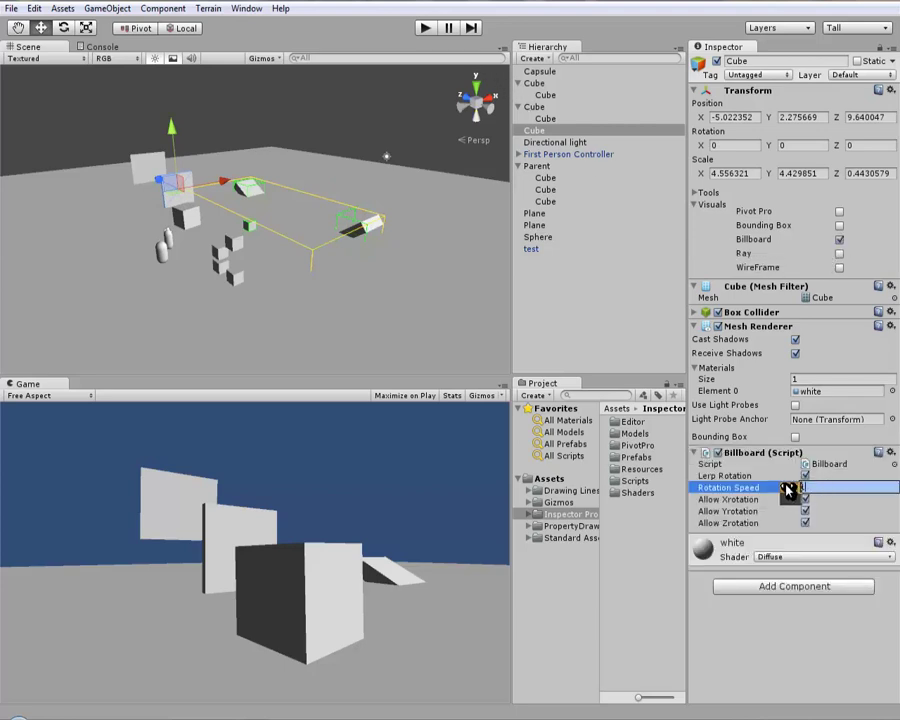
key(Tab)
click(425, 28)
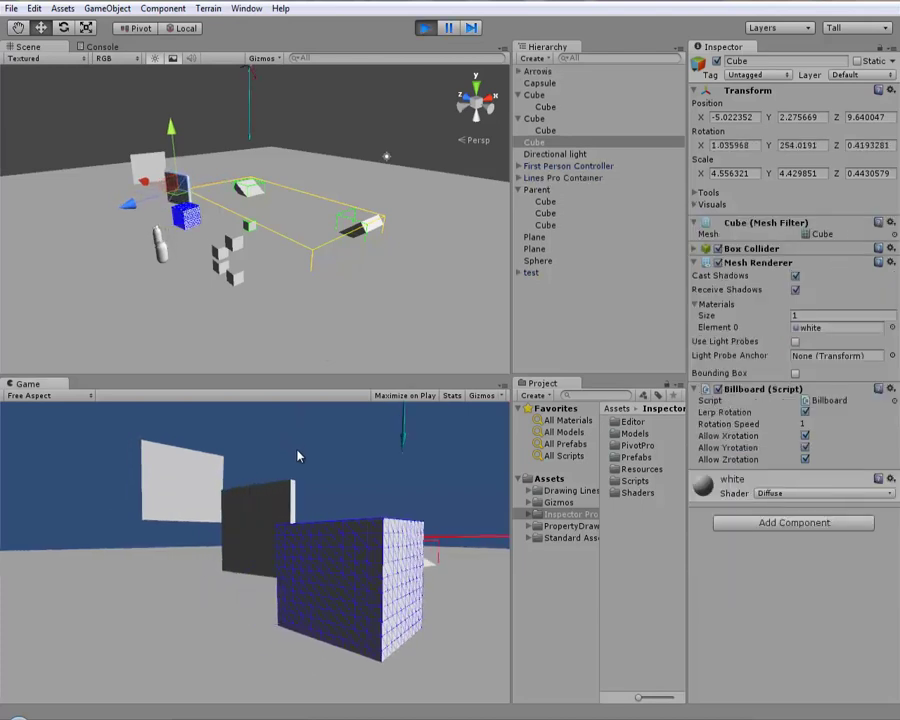
Walk the player around with W to watch the billboard Cube face the camera, then stop play.
key(w)
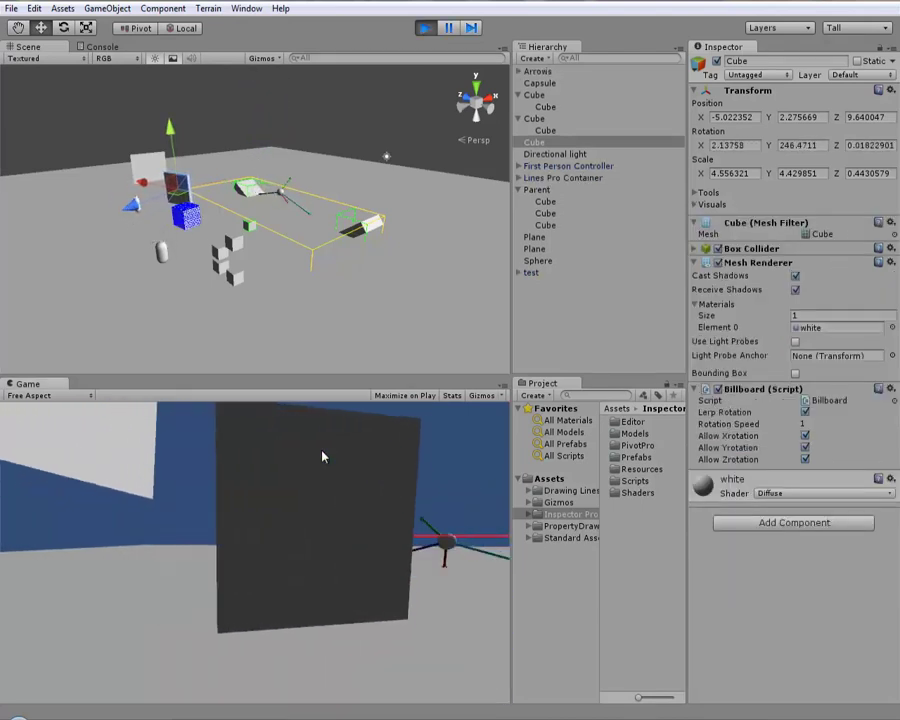
key(w)
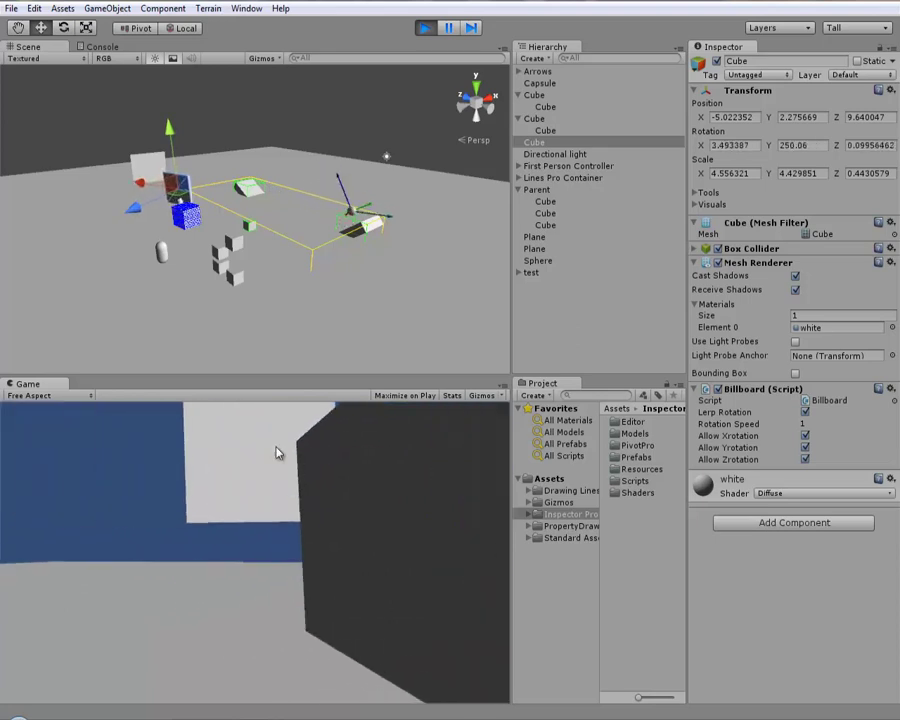
key(w)
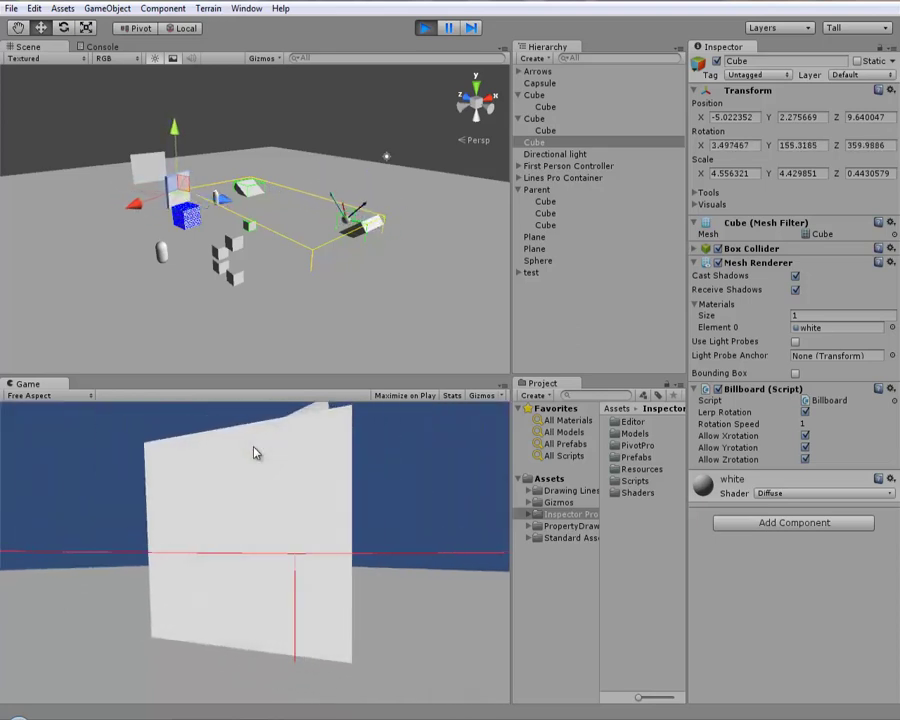
key(w)
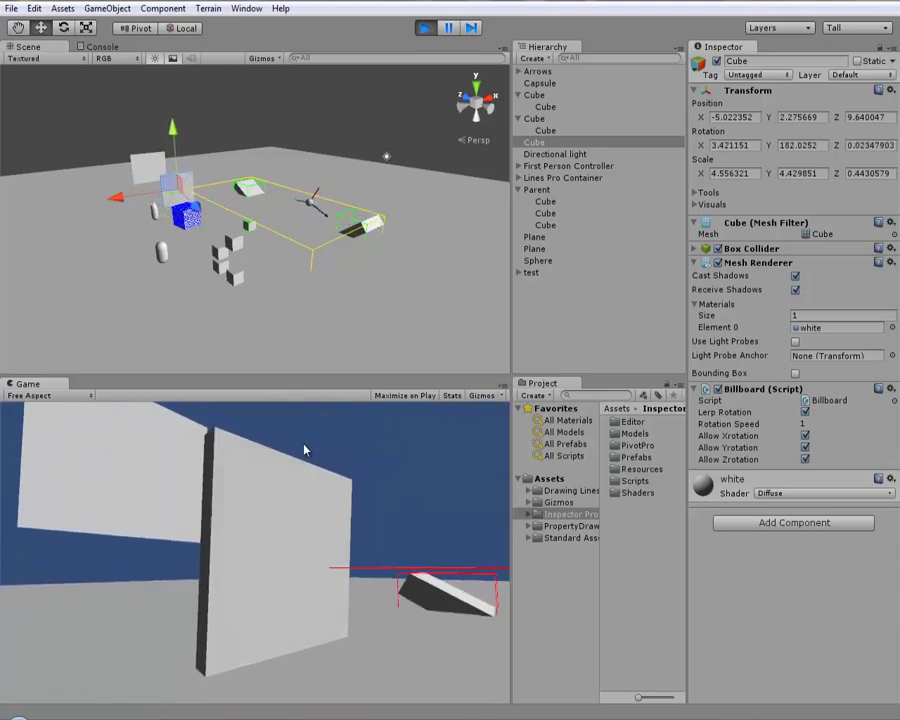
key(w)
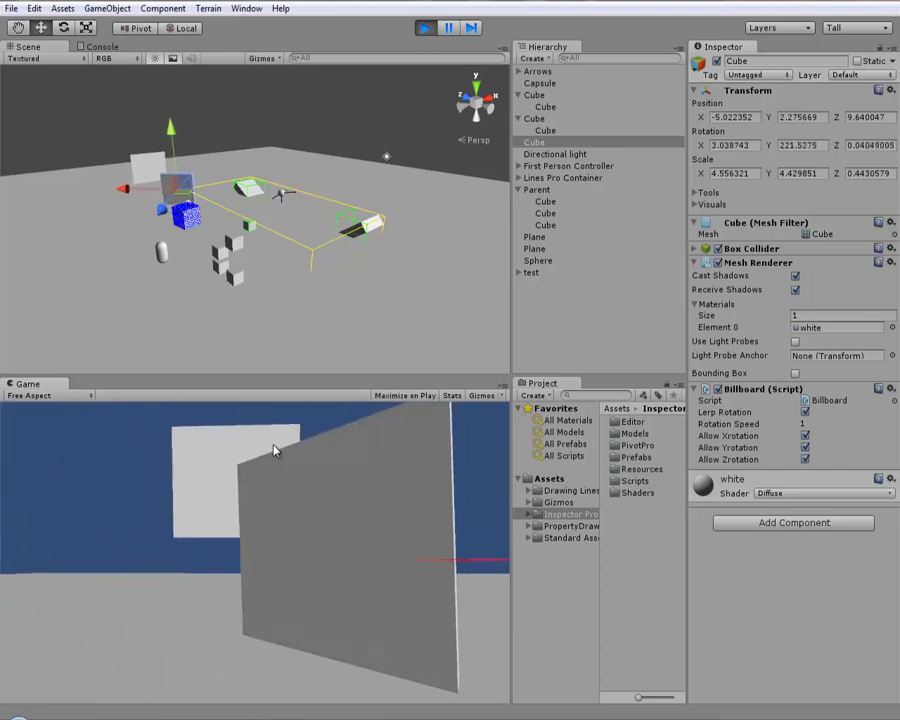
key(w)
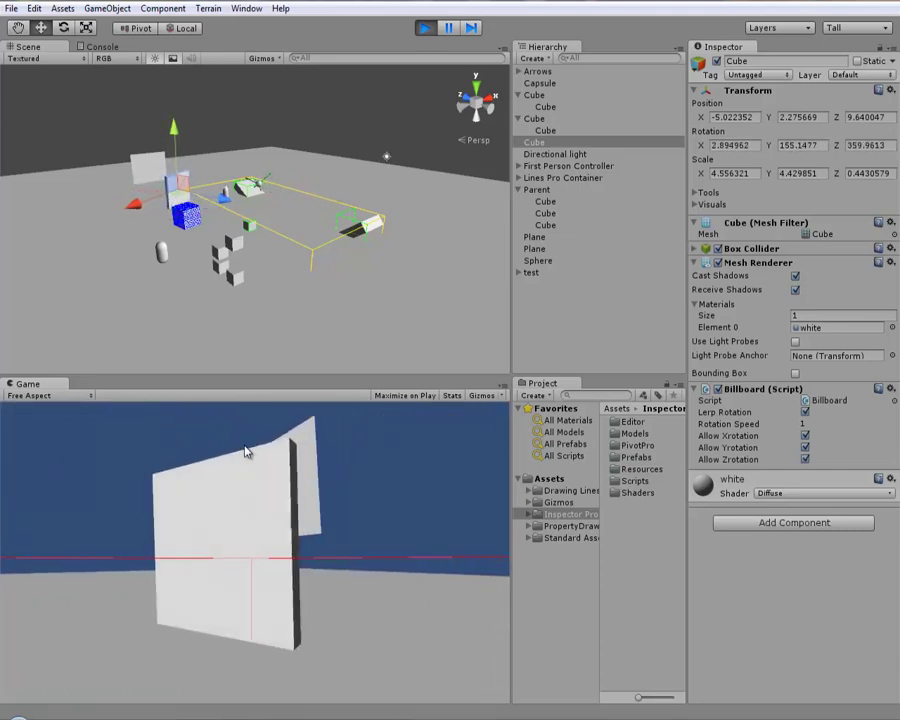
key(w)
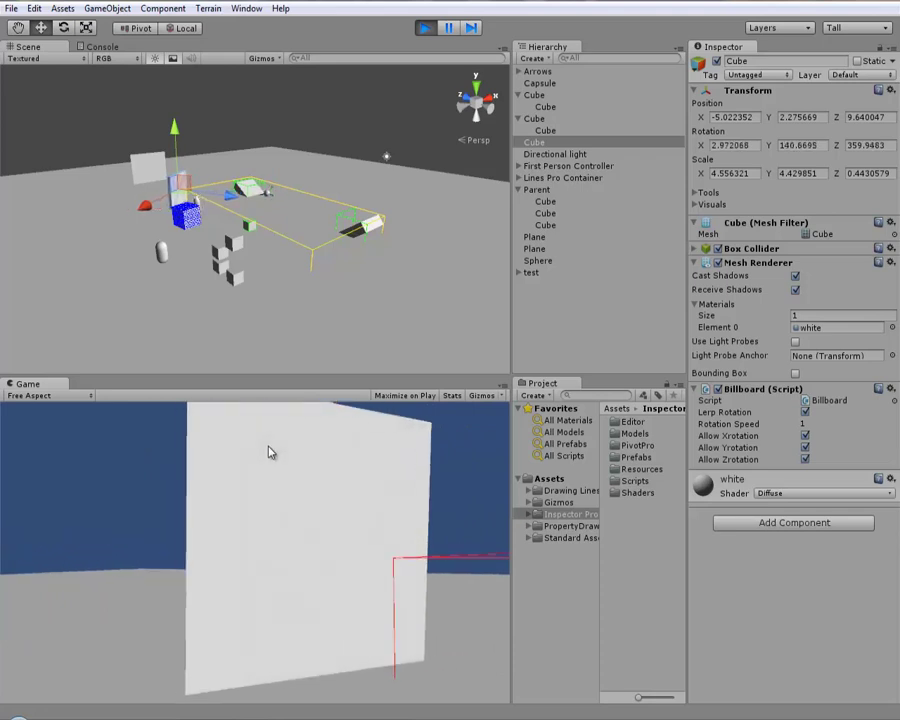
click(424, 27)
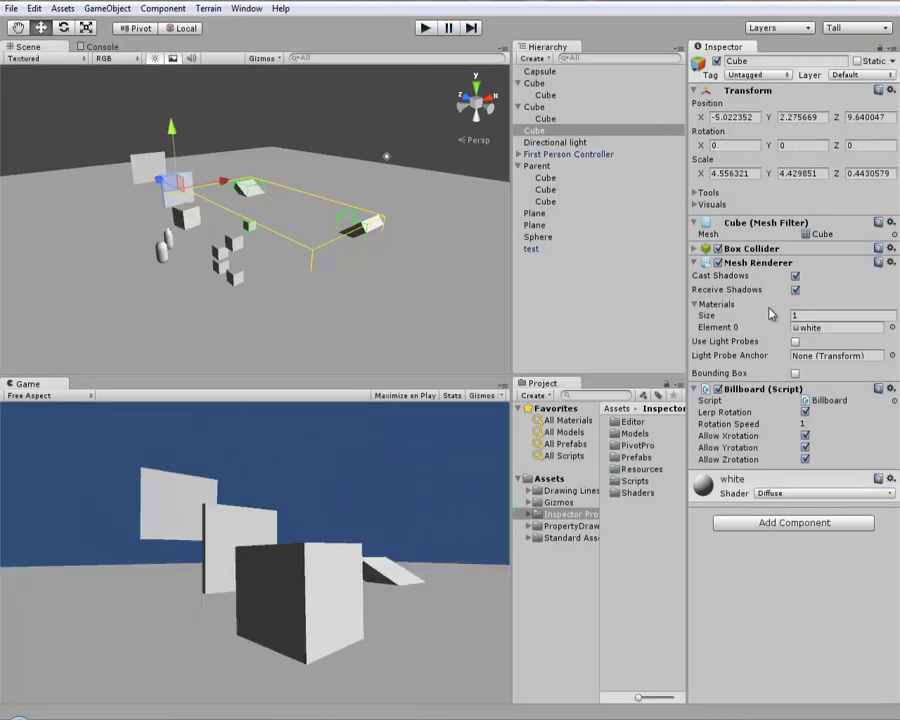
Turn off Billboard on the Cube and Bounding Box on Parent, then toggle Parent's Pivot Pro on and off.
click(697, 204)
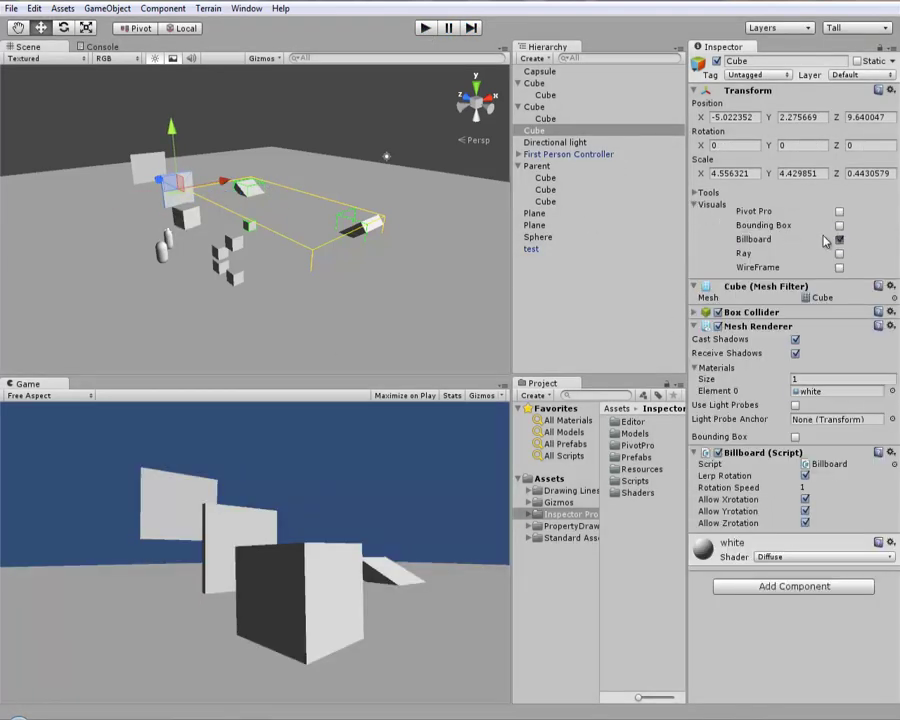
click(839, 239)
click(533, 166)
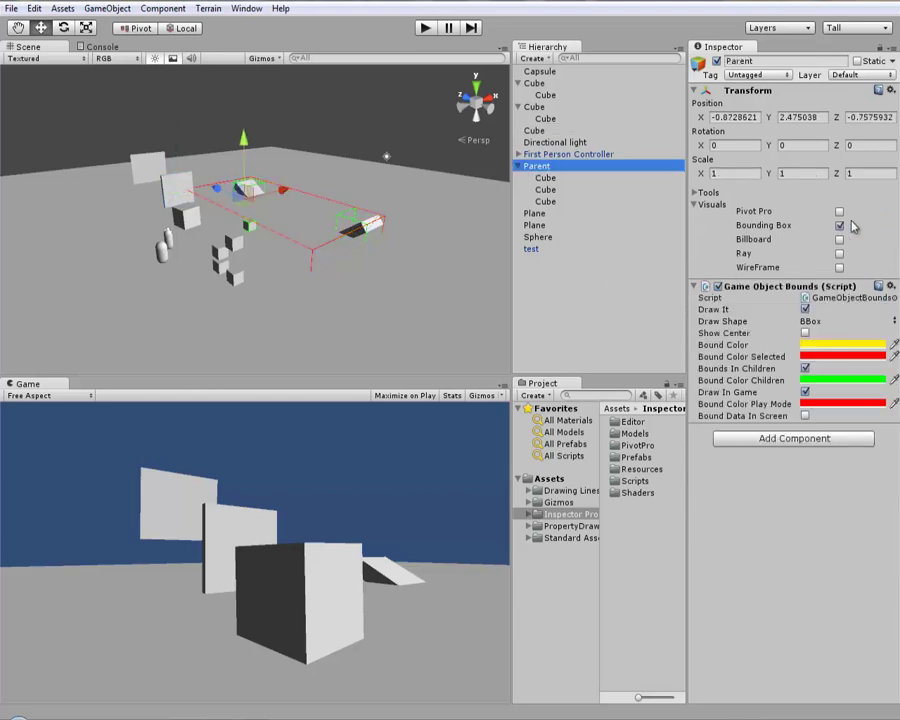
click(840, 226)
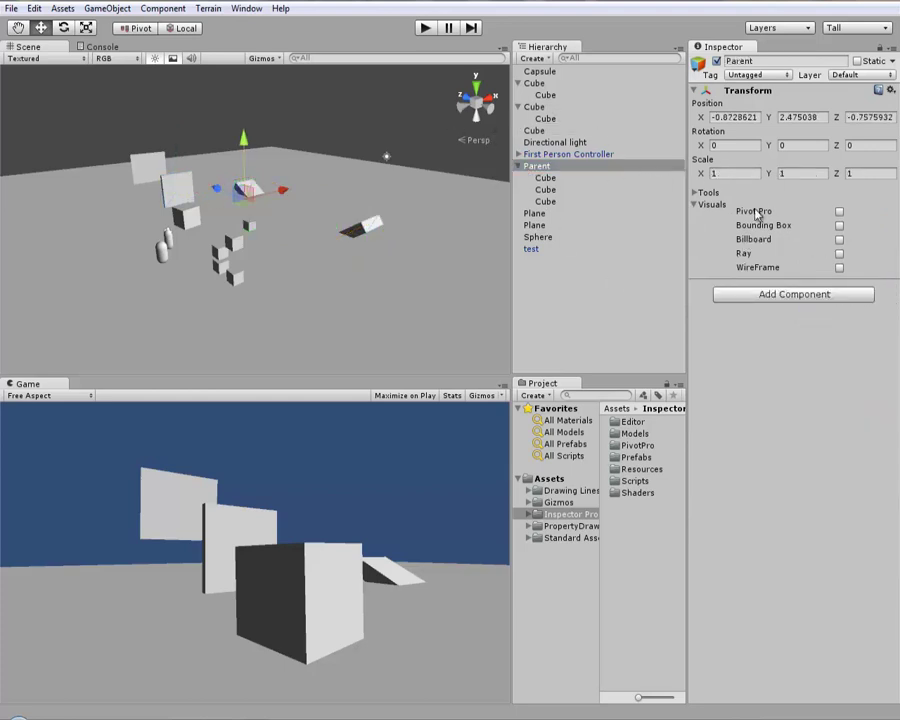
click(838, 212)
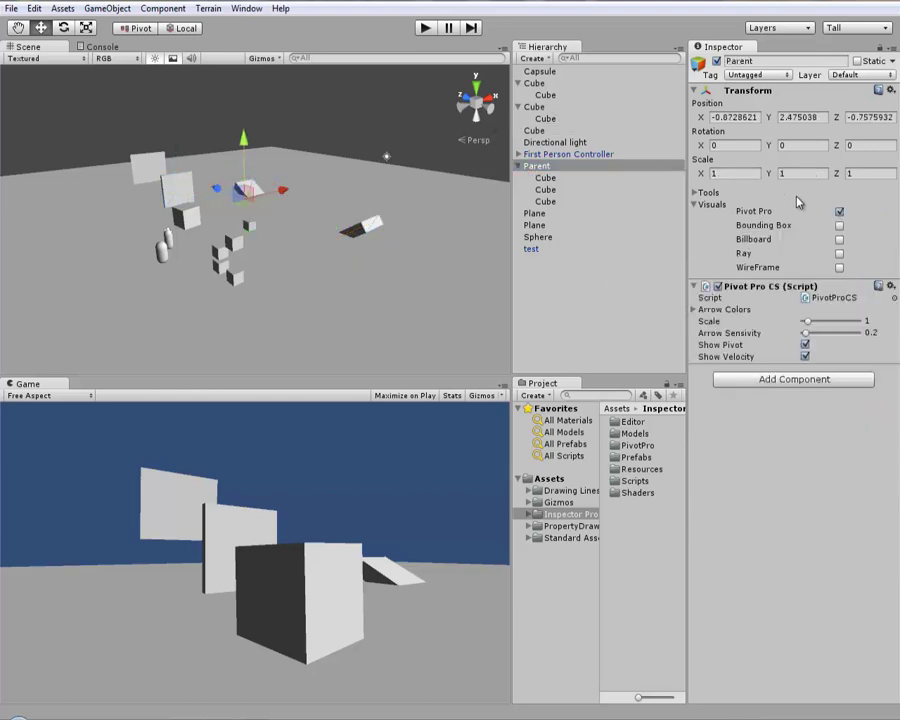
click(839, 213)
Show the Sphere's Pivot Pro arrows in the Scene view and collapse its Mesh Renderer component.
click(540, 237)
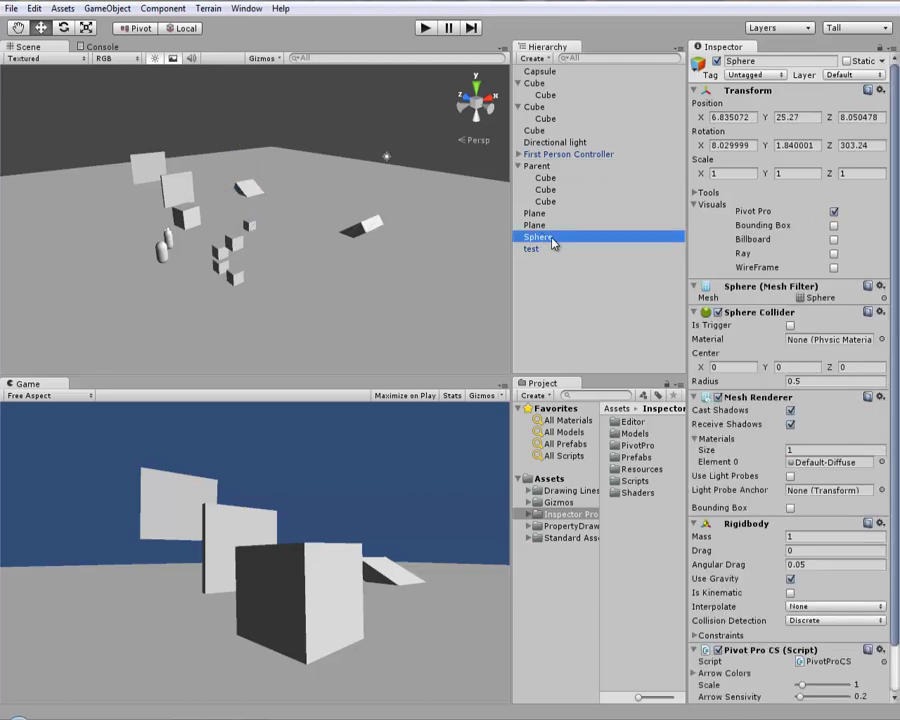
click(835, 214)
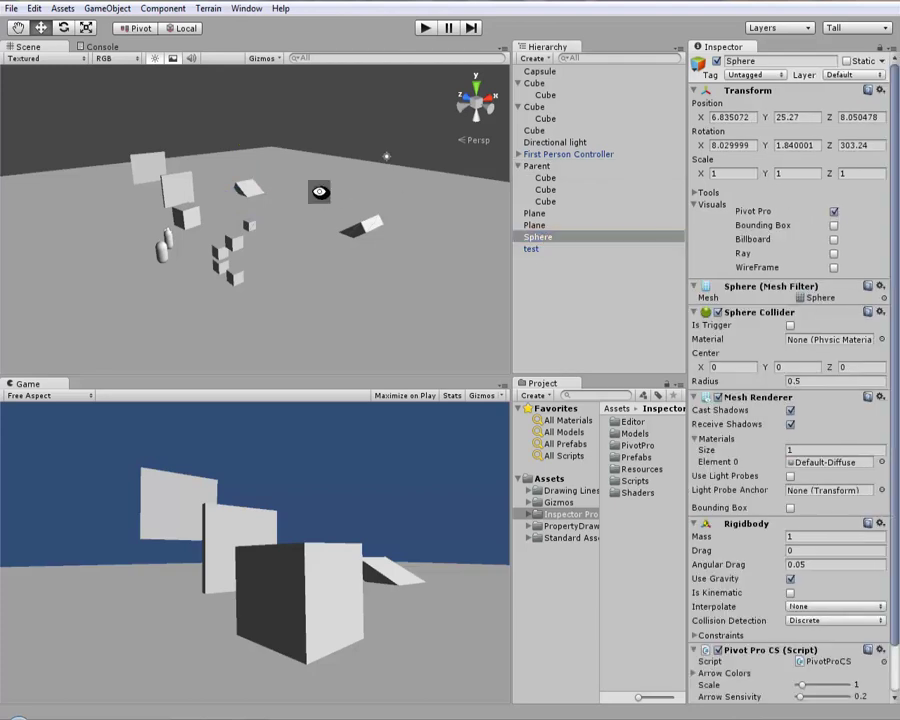
mouse_move(255, 250)
alt+mouse_down()
mouse_move(255, 200)
mouse_move(285, 221)
alt+mouse_up()
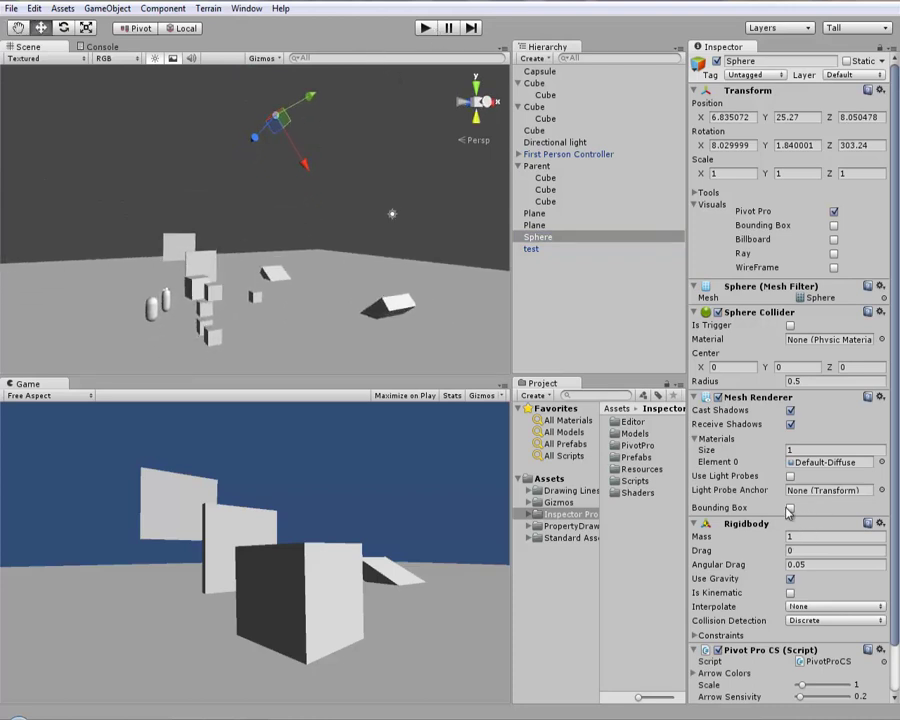
scroll(789, 511, down, 2)
click(694, 345)
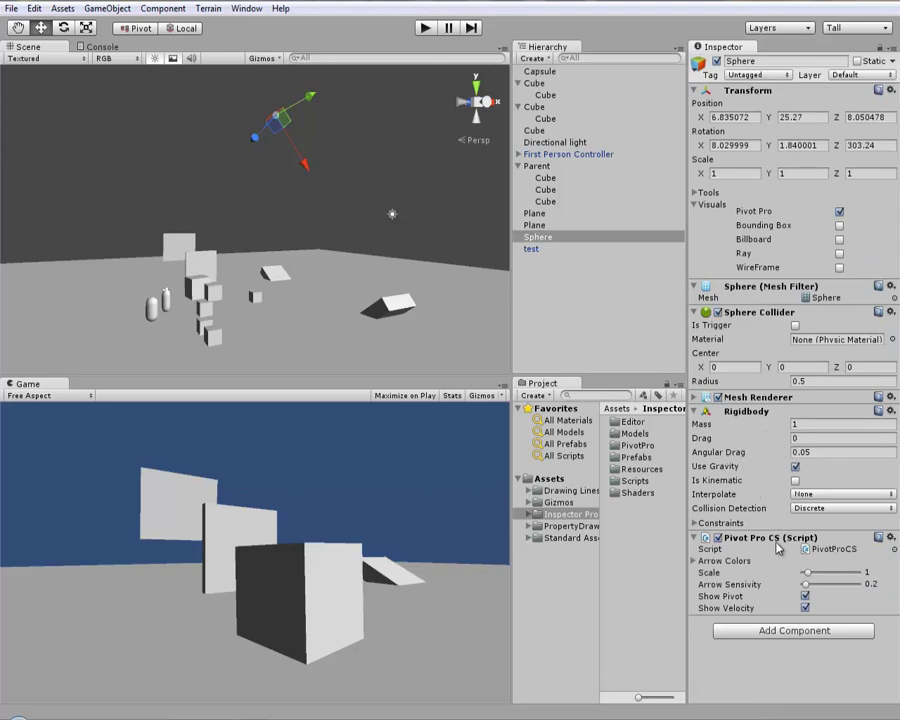
click(425, 28)
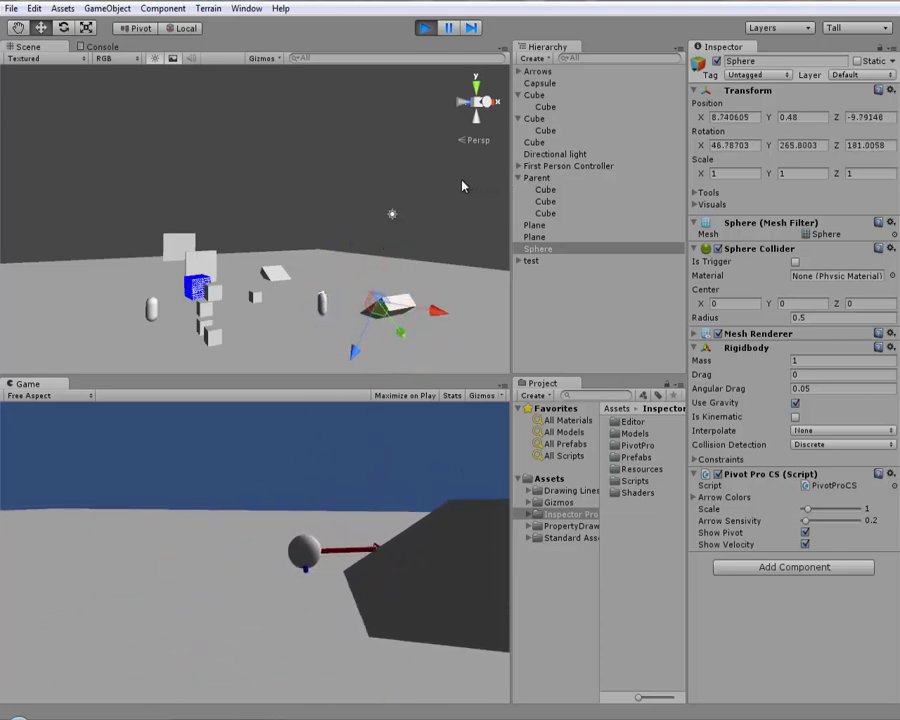
click(425, 27)
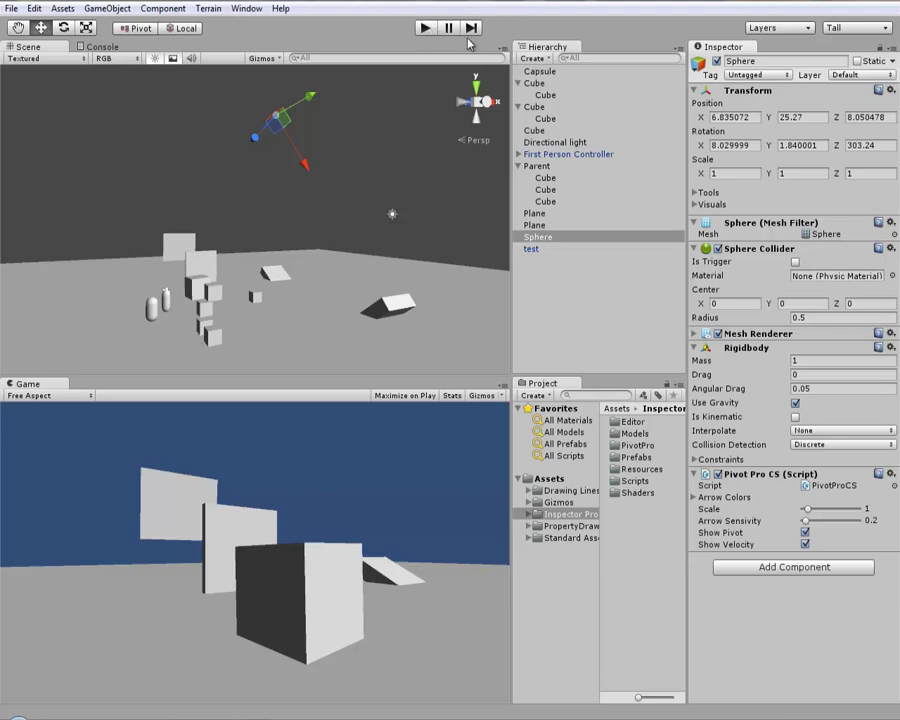
Select the Capsule, collapse both Cube entries, and expand its Visuals and Tools foldouts.
click(534, 83)
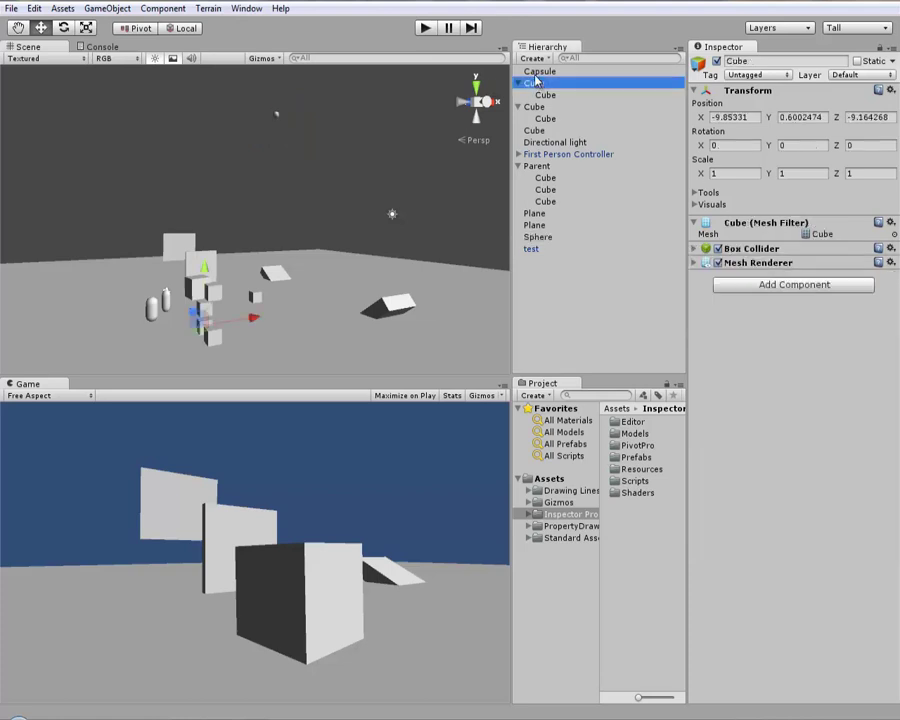
click(539, 72)
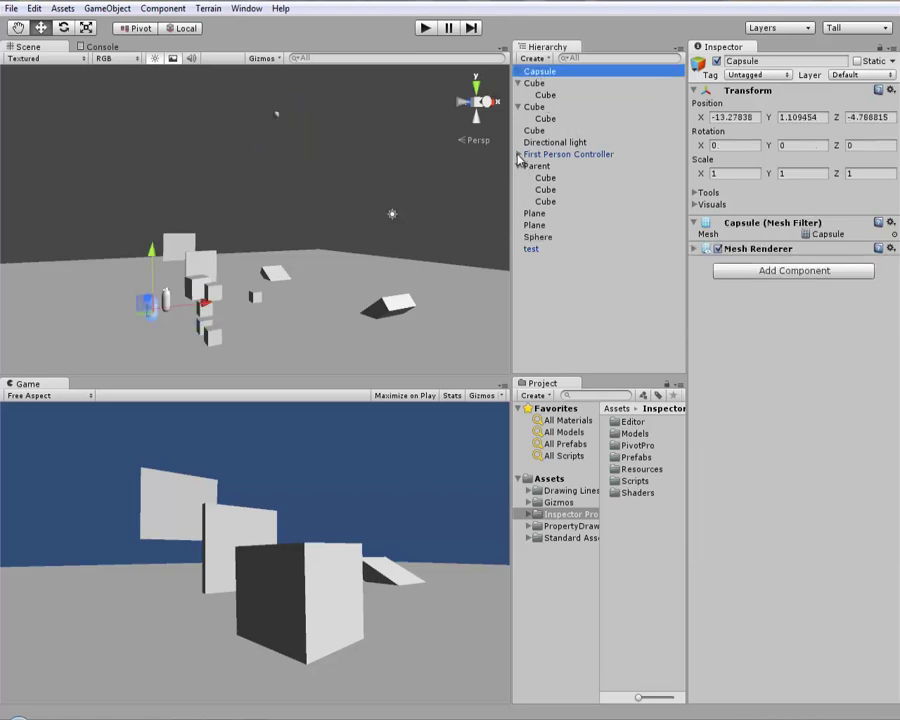
click(519, 83)
click(519, 95)
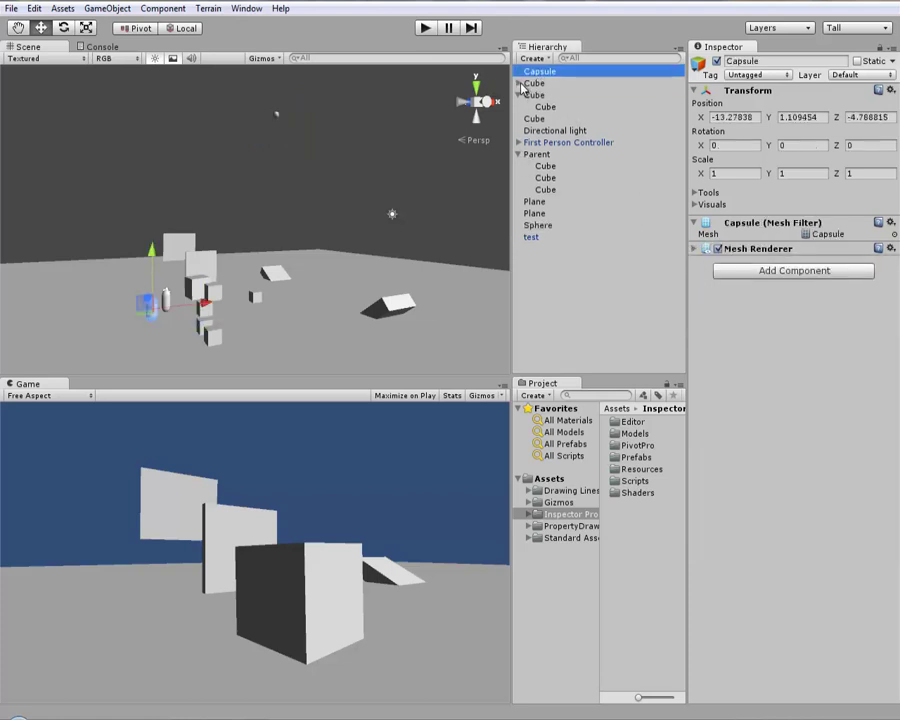
click(697, 204)
click(697, 192)
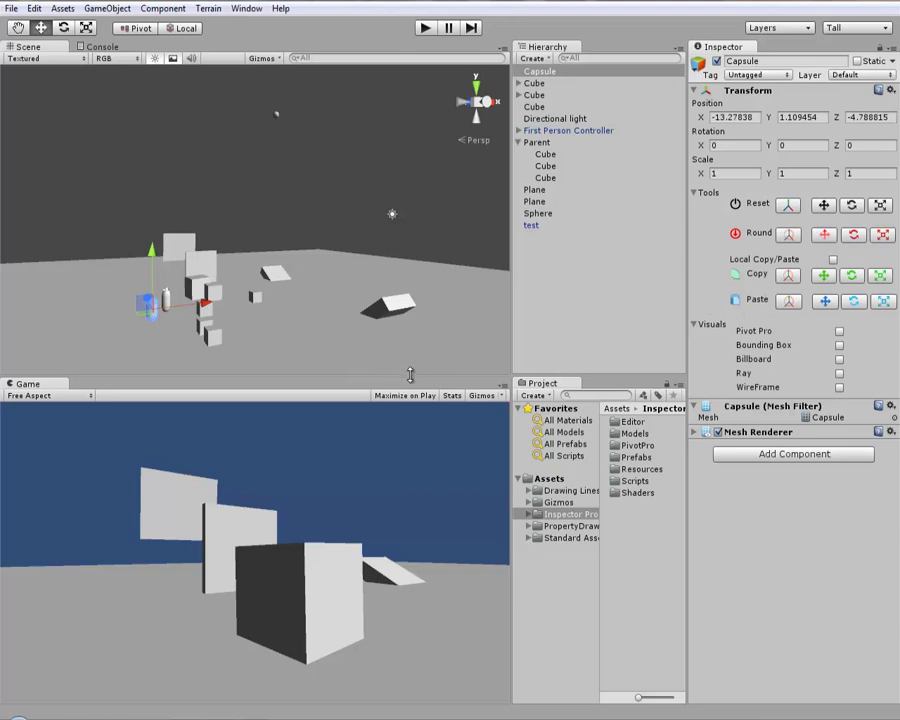
drag(394, 377, 410, 374)
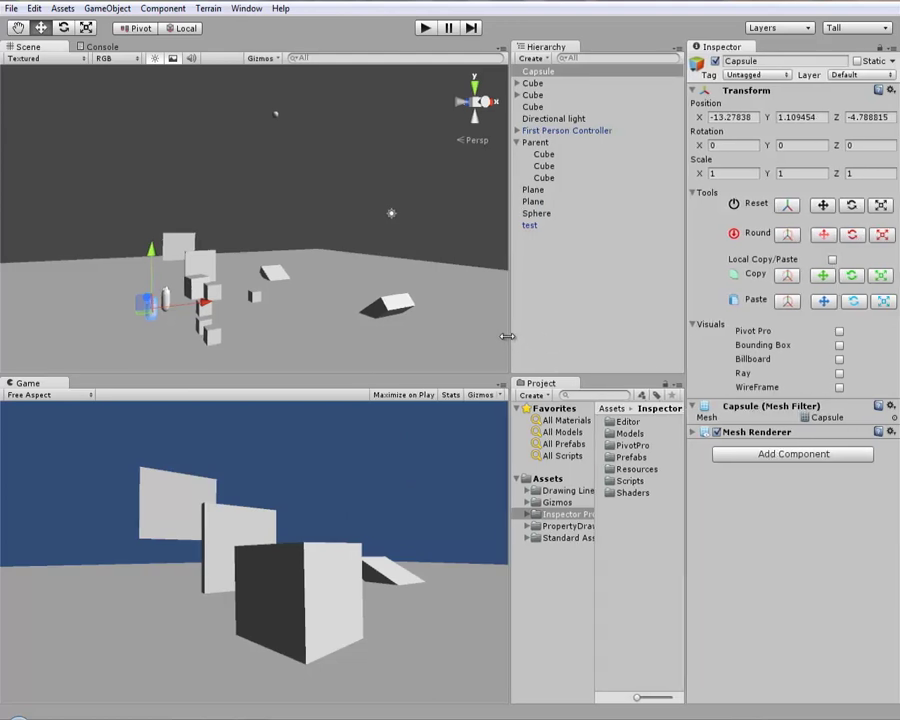
drag(511, 337, 509, 336)
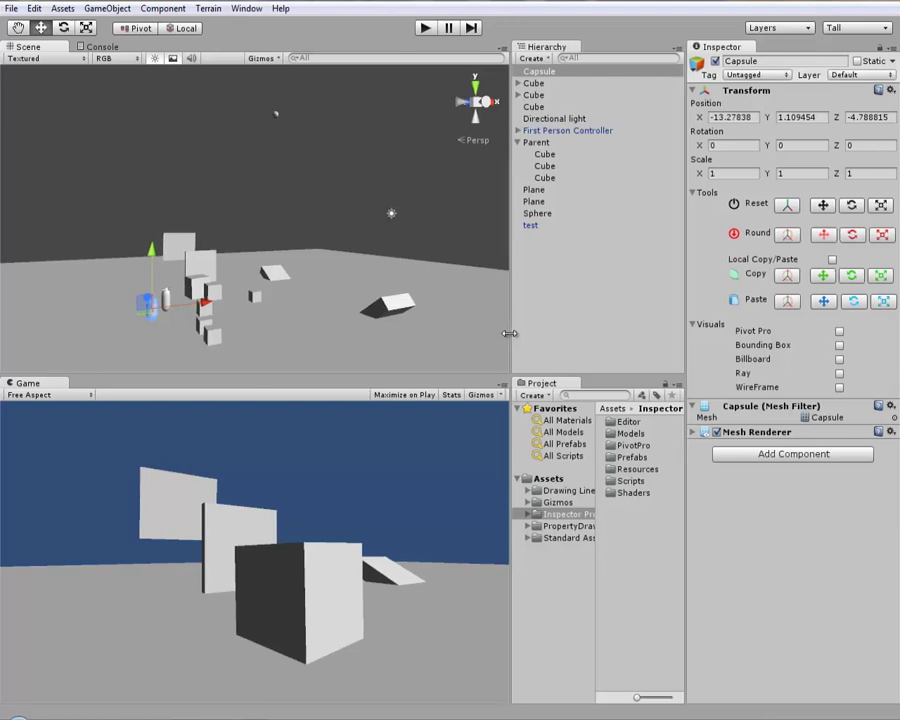